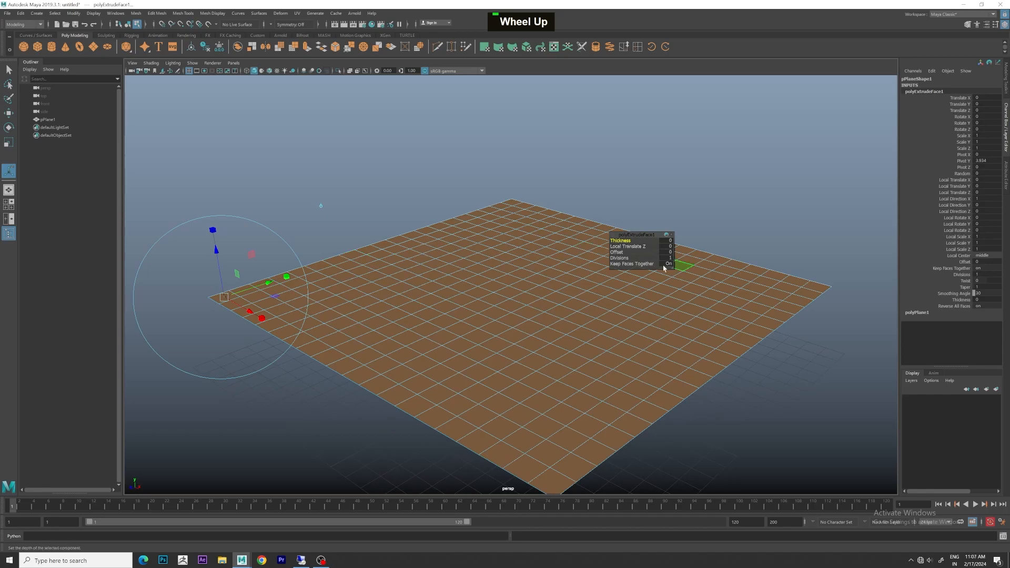
- Turn off Keep Faces Together for the plane's extrusion and scale each face inward to about 0.81 by 0.88
{"action": "left_click", "coordinate": [668, 264]}
{"action": "scroll", "coordinate": [474, 271], "scroll_direction": "up", "scroll_amount": 8}
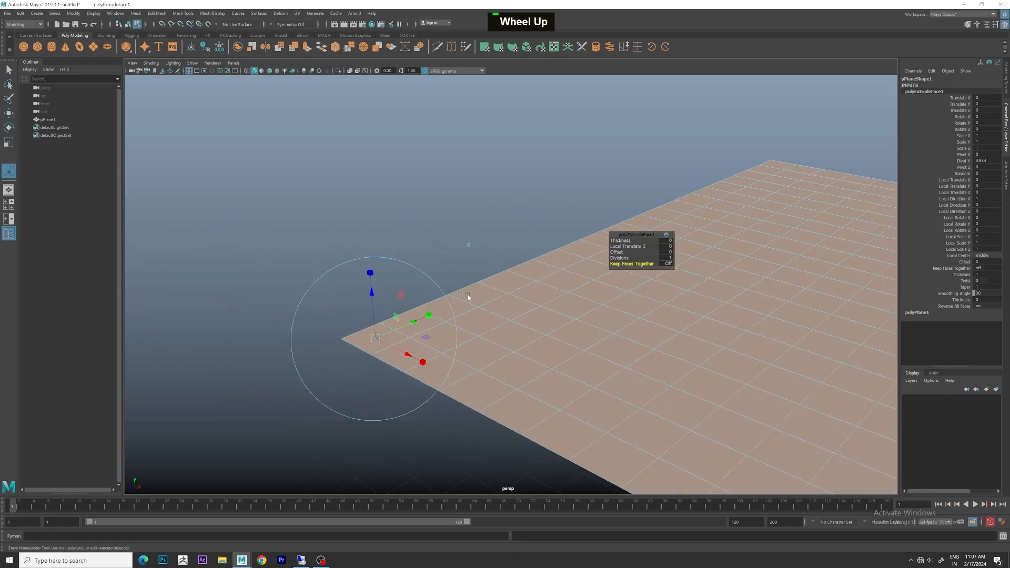
{"action": "scroll", "coordinate": [514, 288], "scroll_direction": "up", "scroll_amount": 2}
{"action": "middle_click_drag", "start_coordinate": [471, 302], "coordinate": [509, 273], "text": "alt"}
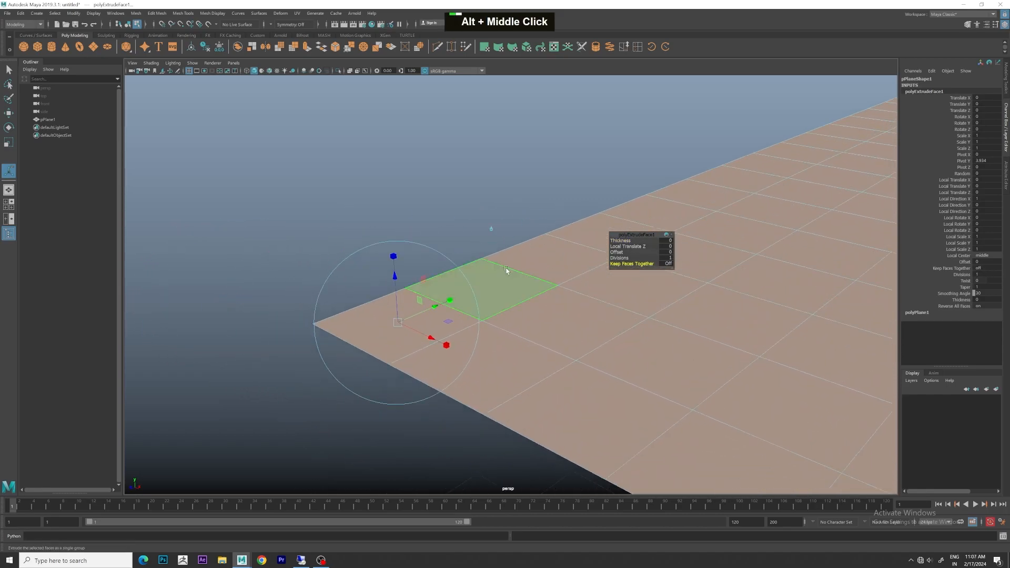
{"action": "scroll", "coordinate": [430, 313], "scroll_direction": "up", "scroll_amount": 1}
{"action": "left_click_drag", "start_coordinate": [431, 307], "coordinate": [421, 310]}
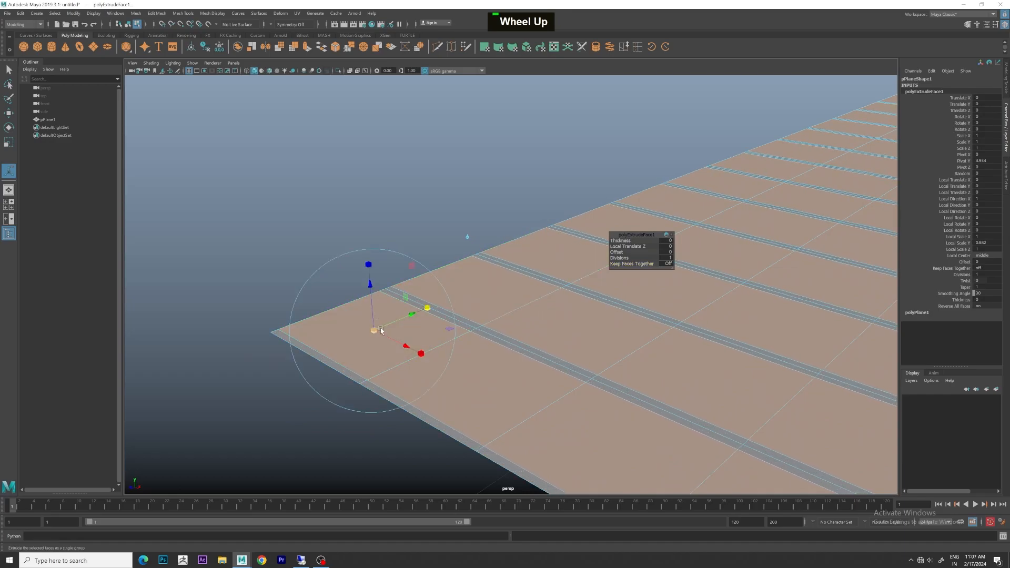
{"action": "left_click_drag", "start_coordinate": [422, 355], "coordinate": [411, 349]}
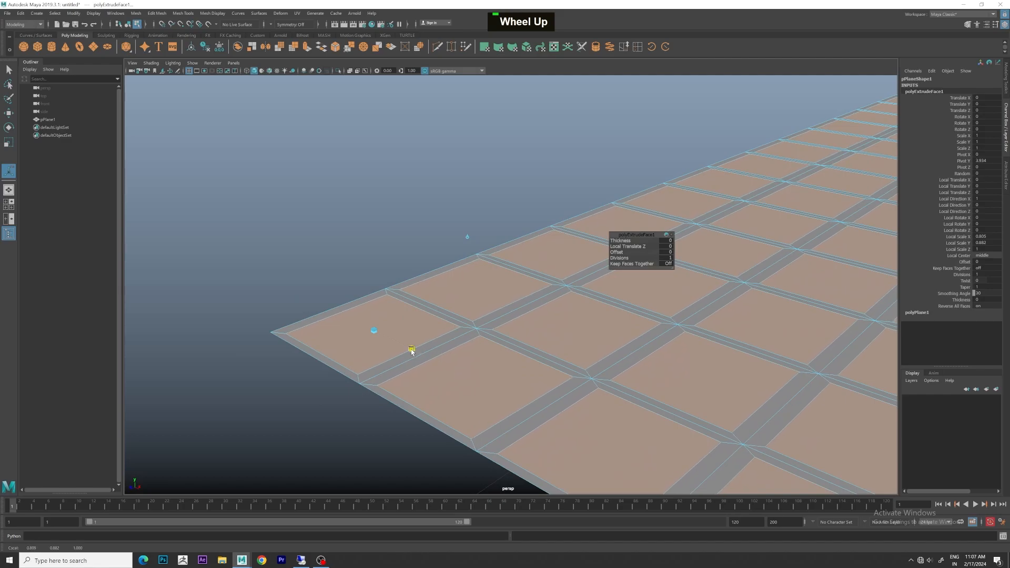
{"action": "scroll", "coordinate": [616, 330], "scroll_direction": "down", "scroll_amount": 8}
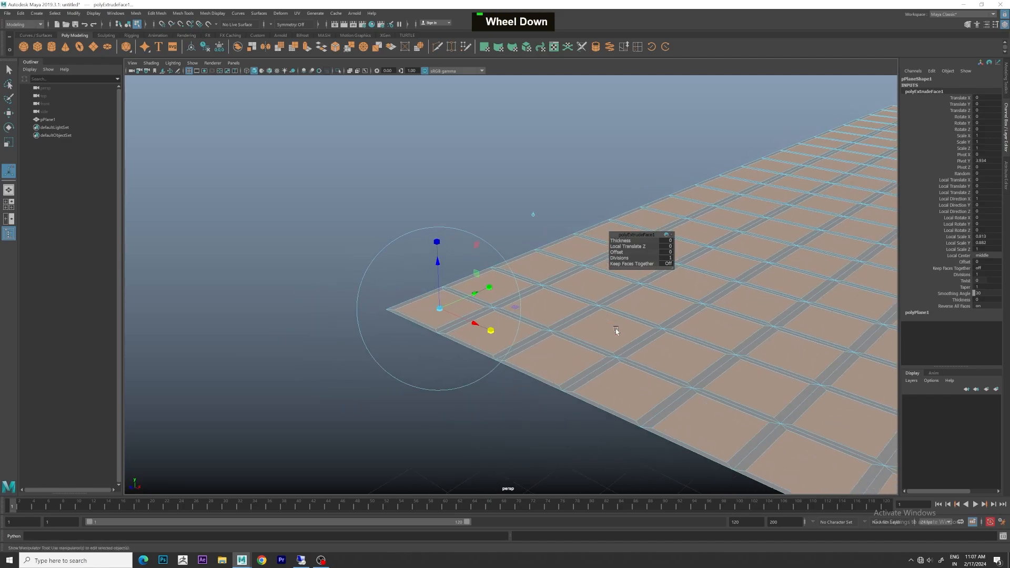
{"action": "middle_click_drag", "start_coordinate": [629, 332], "coordinate": [430, 322], "text": "alt"}
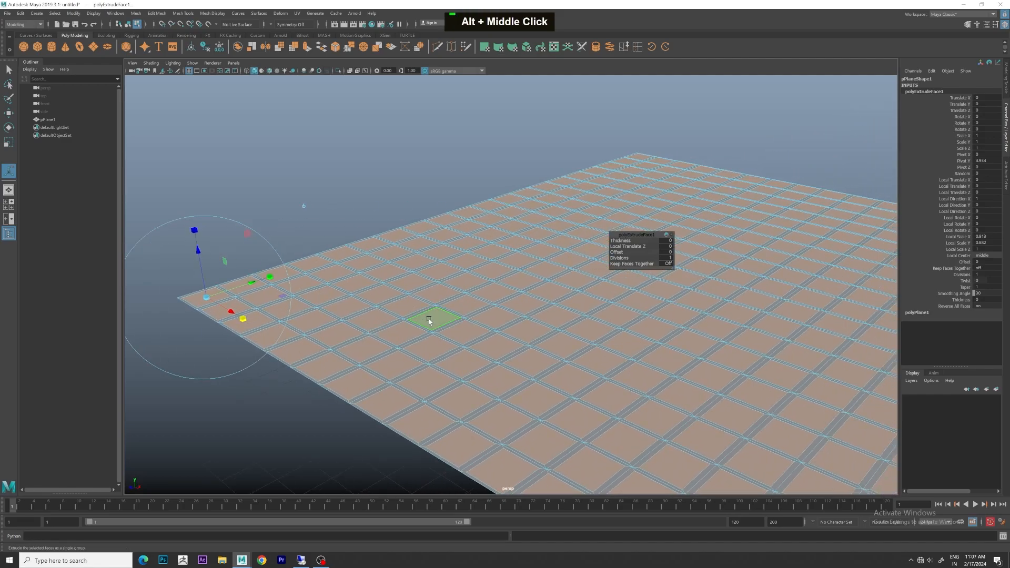
- Delete the inset faces to leave an open grid, return to object mode and clear the selection
{"action": "key", "text": "Delete"}
{"action": "right_click_drag", "start_coordinate": [463, 296], "coordinate": [500, 282]}
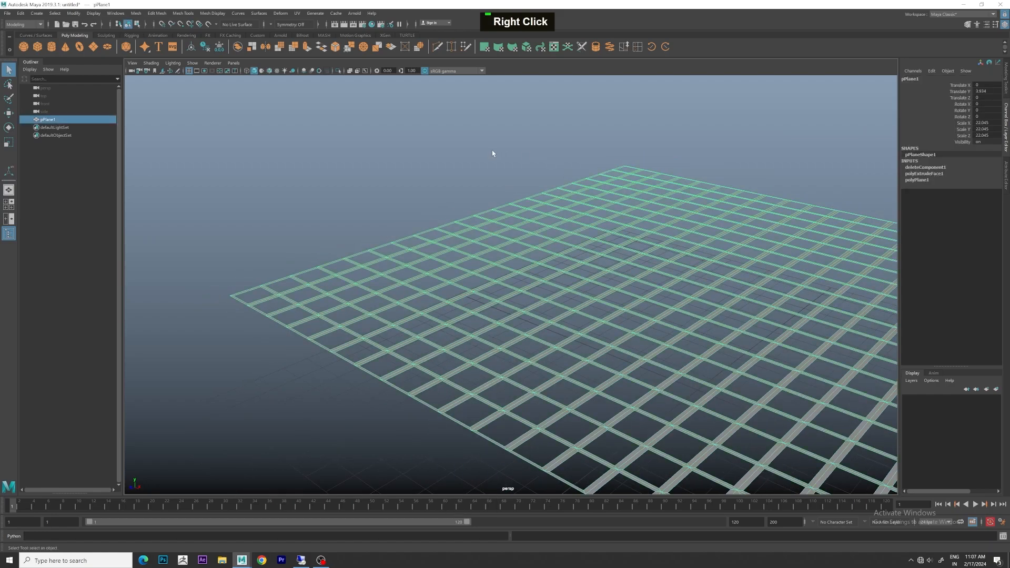
{"action": "left_click", "coordinate": [491, 150]}
{"action": "scroll", "coordinate": [647, 208], "scroll_direction": "down", "scroll_amount": 3}
- Extrude all faces of the square grid upward by about 0.1 to give it thickness, and return to object mode
{"action": "left_click_drag", "start_coordinate": [647, 207], "coordinate": [581, 185], "text": "alt"}
{"action": "right_click_drag", "start_coordinate": [519, 257], "coordinate": [509, 278]}
{"action": "double_click", "coordinate": [502, 265]}
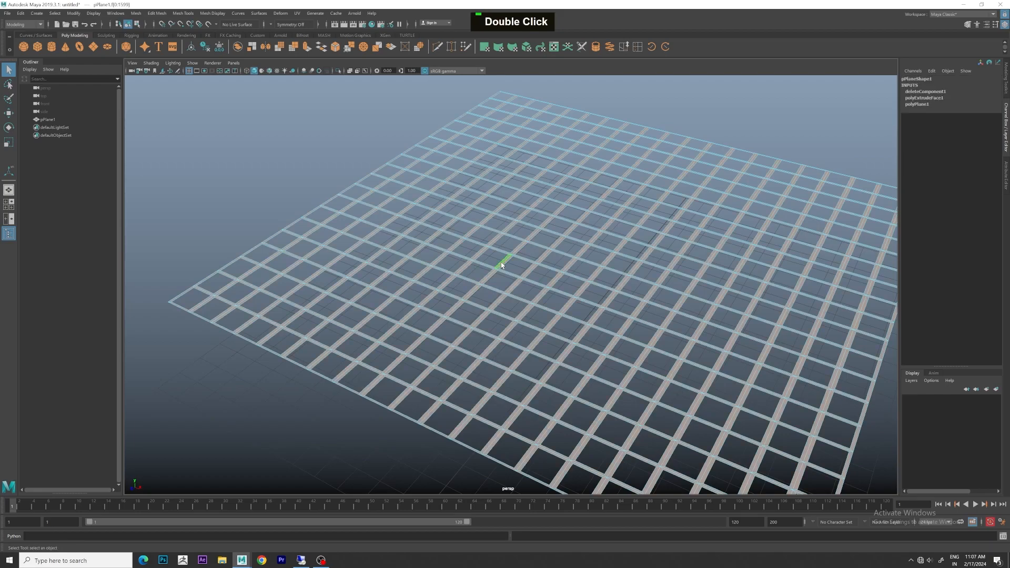
{"action": "key", "text": "ctrl+e"}
{"action": "middle_click_drag", "start_coordinate": [287, 265], "coordinate": [566, 262], "text": "alt"}
{"action": "scroll", "coordinate": [492, 243], "scroll_direction": "up", "scroll_amount": 3}
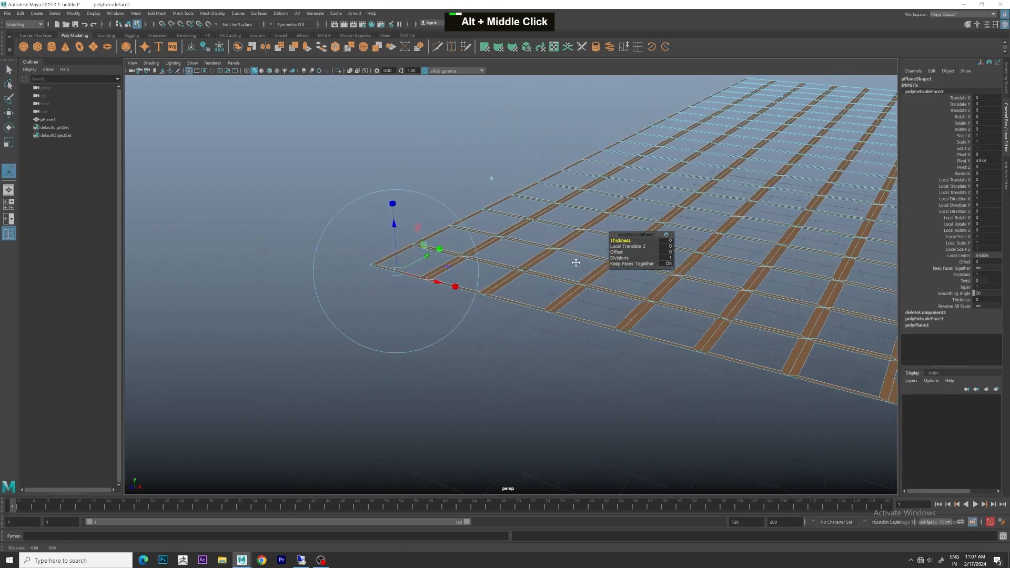
{"action": "scroll", "coordinate": [566, 263], "scroll_direction": "up", "scroll_amount": 2}
{"action": "left_click_drag", "start_coordinate": [373, 228], "coordinate": [370, 213]}
{"action": "right_click_drag", "start_coordinate": [472, 210], "coordinate": [529, 173]}
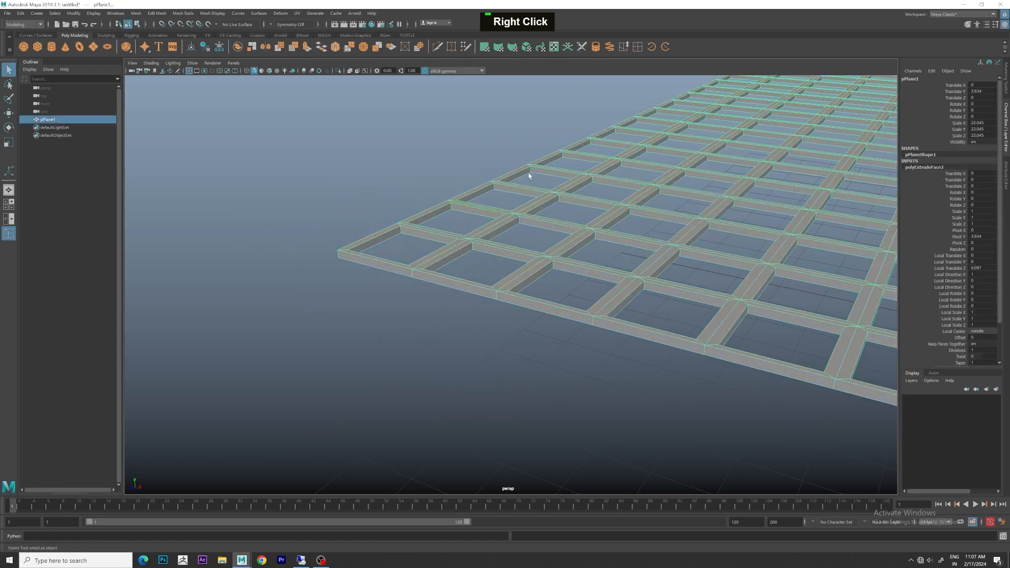
{"action": "left_click", "coordinate": [624, 216]}
- Create a second polygon plane, scale it uniformly to about 25.5, and move it beside the grid to X about -27.3, Z about 5.3
{"action": "scroll", "coordinate": [778, 267], "scroll_direction": "down", "scroll_amount": 4}
{"action": "scroll", "coordinate": [784, 254], "scroll_direction": "down", "scroll_amount": 3}
{"action": "middle_click_drag", "start_coordinate": [798, 244], "coordinate": [708, 255], "text": "alt"}
{"action": "left_click_drag", "start_coordinate": [708, 255], "coordinate": [573, 261], "text": "alt"}
{"action": "scroll", "coordinate": [602, 263], "scroll_direction": "down", "scroll_amount": 3}
{"action": "middle_click_drag", "start_coordinate": [573, 262], "coordinate": [520, 262], "text": "alt"}
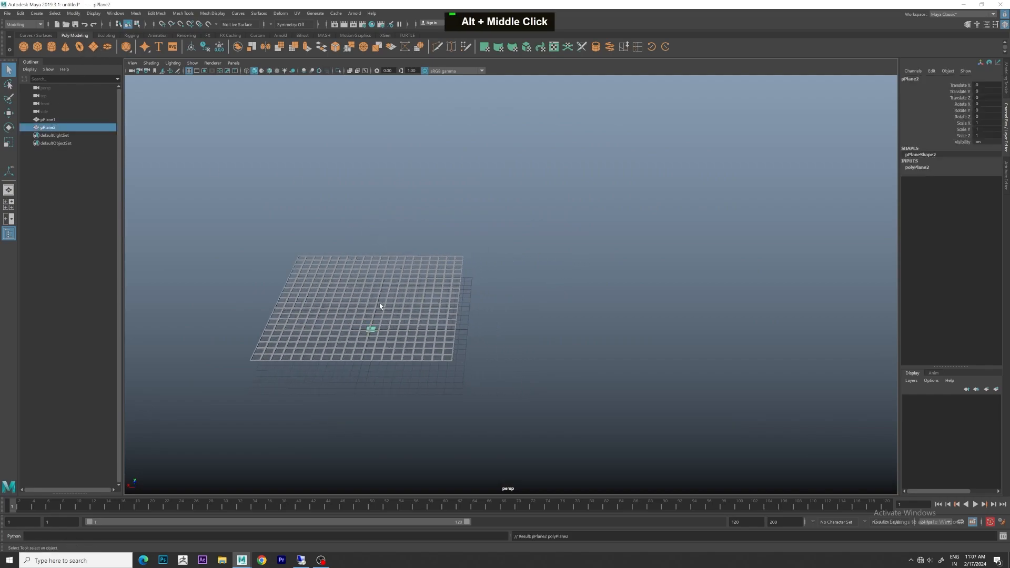
{"action": "key", "text": "r"}
{"action": "left_click_drag", "start_coordinate": [371, 330], "coordinate": [509, 344]}
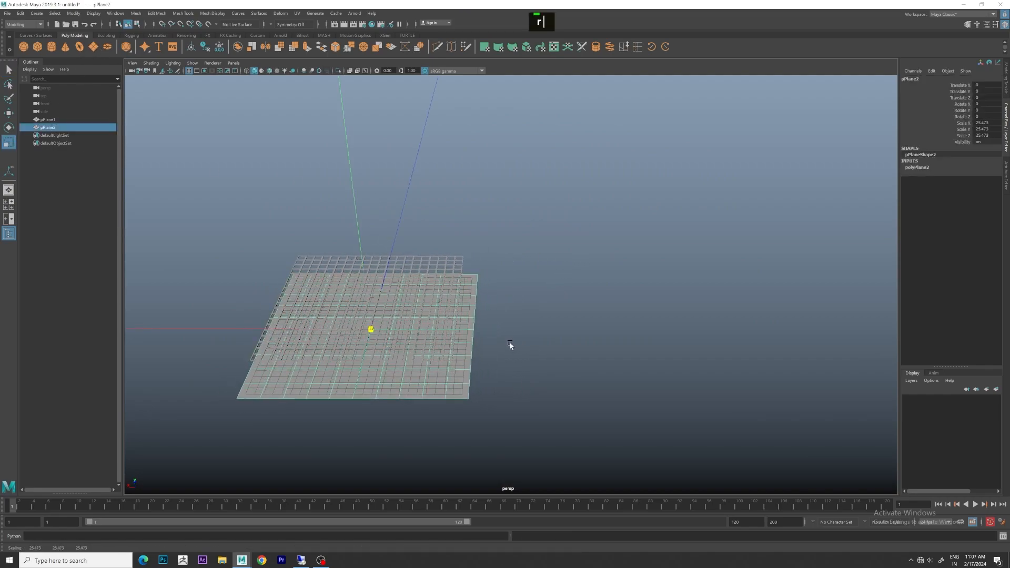
{"action": "key", "text": "w"}
{"action": "left_click_drag", "start_coordinate": [324, 306], "coordinate": [530, 283]}
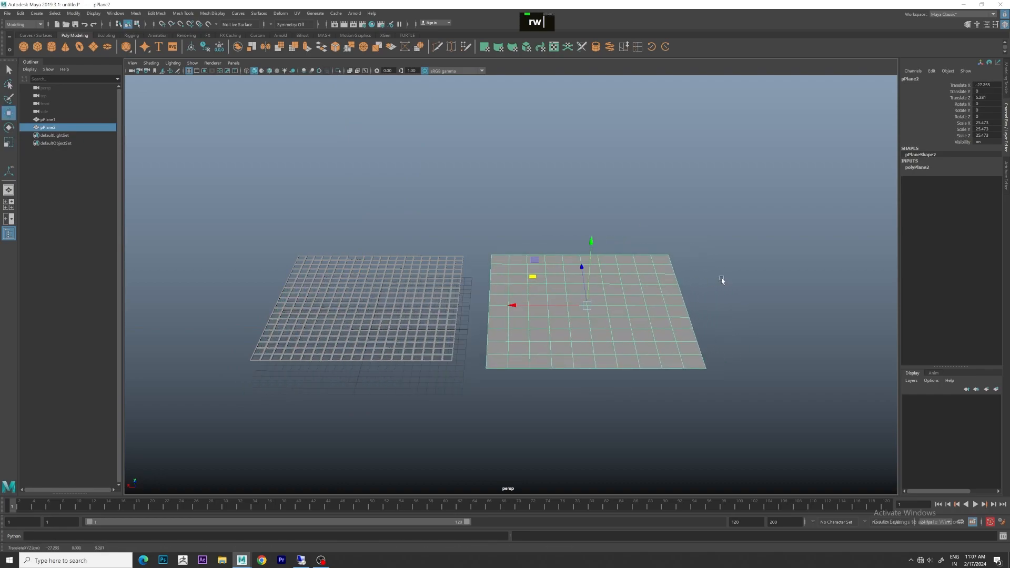
- Set the new plane's subdivisions to 20 in width and 20 in height
{"action": "left_click", "coordinate": [916, 167]}
{"action": "key", "text": "Tab"}
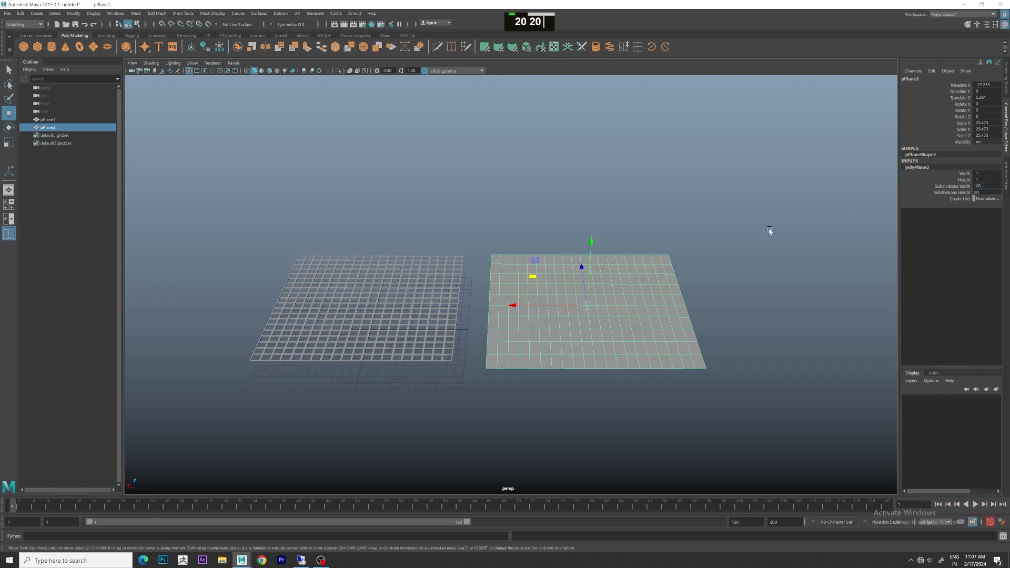
{"action": "type", "text": "20"}
{"action": "key", "text": "Return"}
{"action": "scroll", "coordinate": [684, 252], "scroll_direction": "up", "scroll_amount": 2}
{"action": "middle_click_drag", "start_coordinate": [763, 263], "coordinate": [755, 238], "text": "alt"}
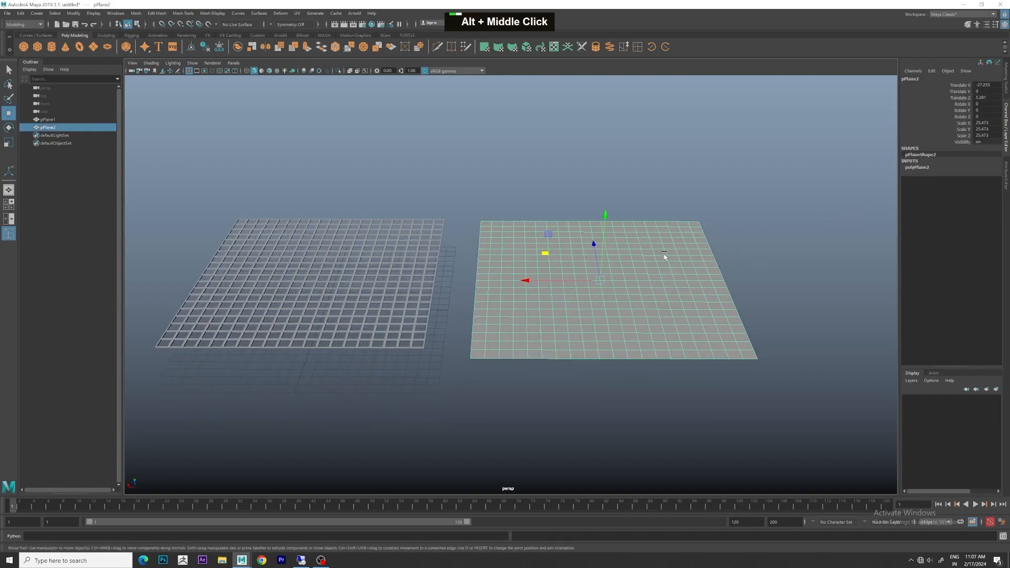
- Poke all faces of the second plane to split every square into triangles, and clear the selection
{"action": "scroll", "coordinate": [517, 264], "scroll_direction": "up", "scroll_amount": 2}
{"action": "right_click_drag", "start_coordinate": [521, 255], "coordinate": [523, 266]}
{"action": "double_click", "coordinate": [523, 278]}
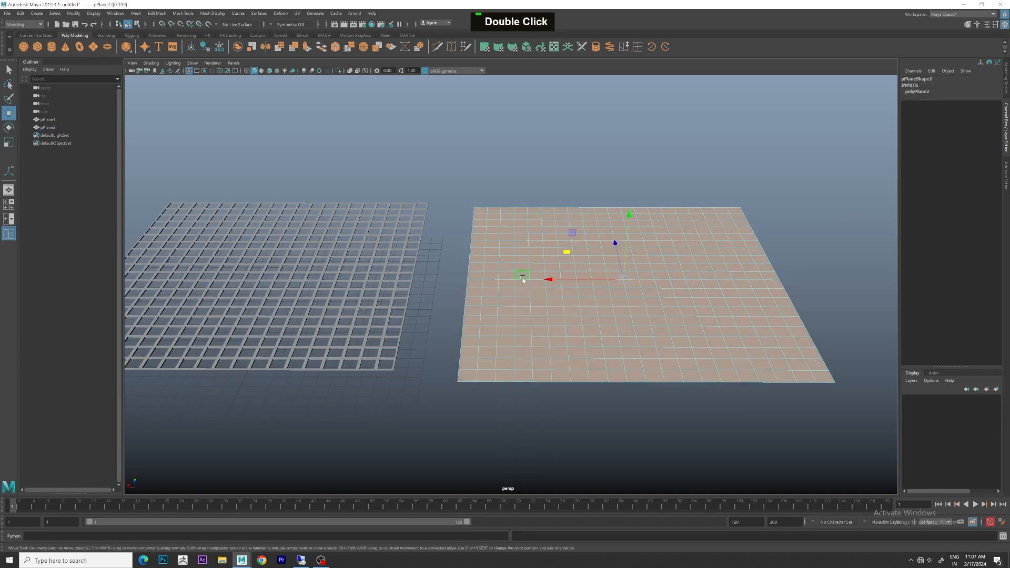
{"action": "left_click", "coordinate": [157, 13]}
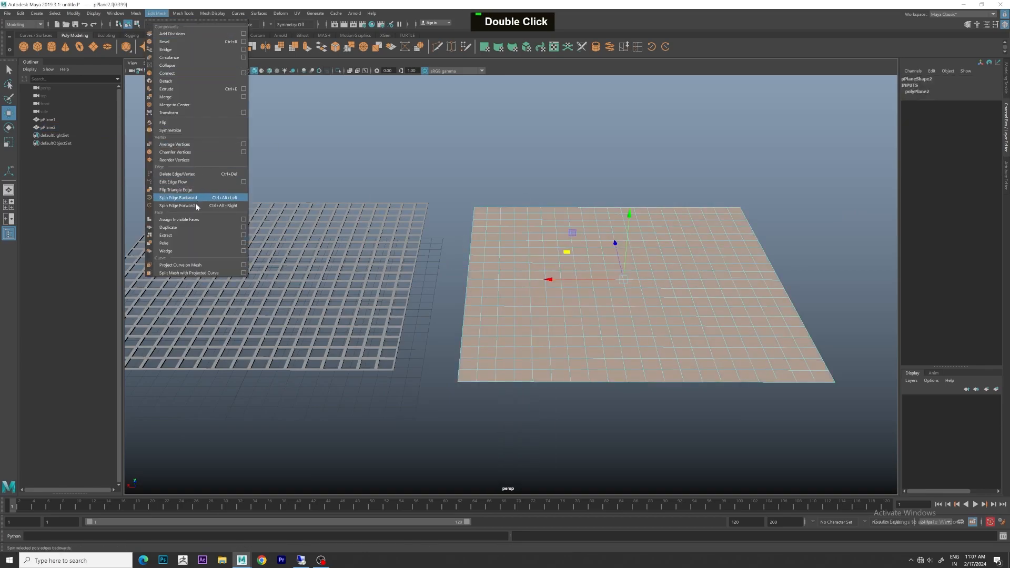
{"action": "left_click", "coordinate": [164, 243]}
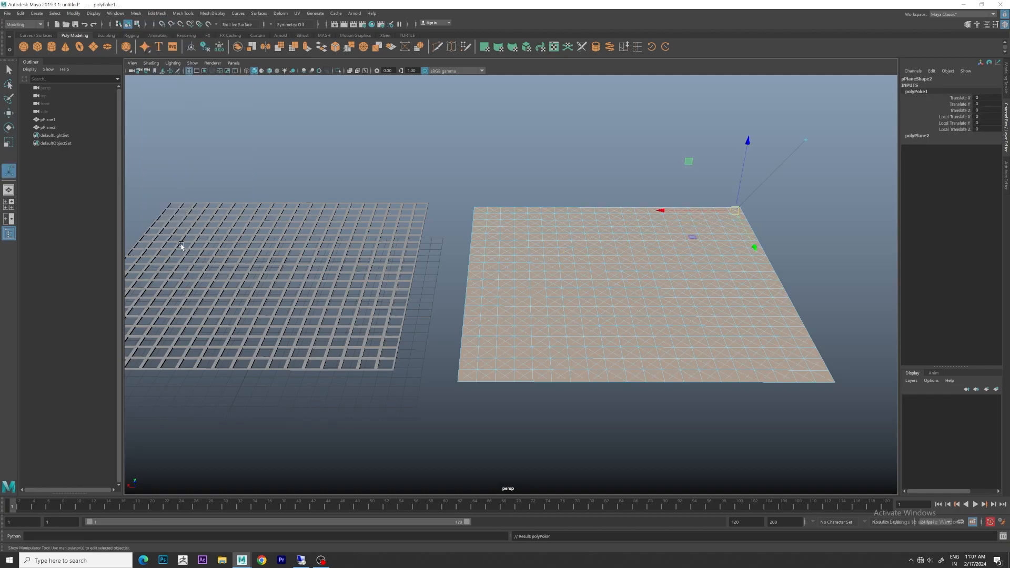
{"action": "left_click", "coordinate": [560, 167]}
{"action": "scroll", "coordinate": [586, 270], "scroll_direction": "up", "scroll_amount": 3}
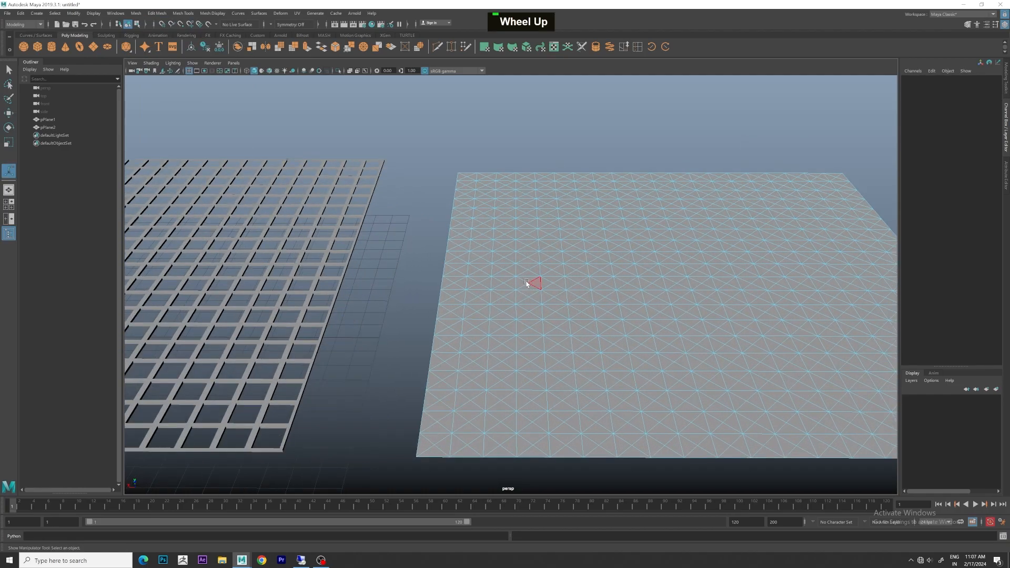
{"action": "scroll", "coordinate": [620, 265], "scroll_direction": "down", "scroll_amount": 2}
{"action": "middle_click_drag", "start_coordinate": [619, 264], "coordinate": [584, 230], "text": "alt"}
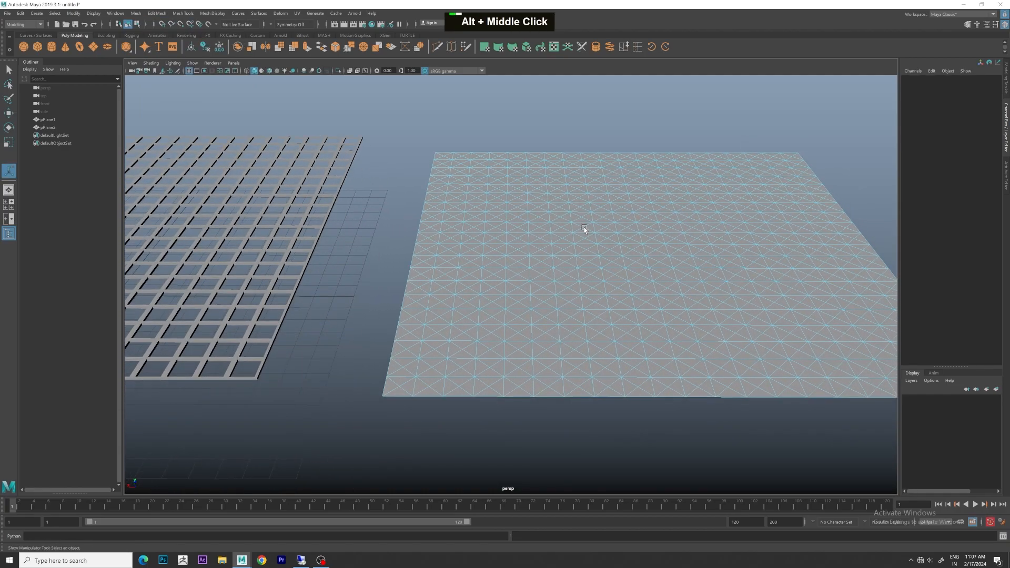
- Extrude all triangular faces with Keep Faces Together off and scale each inward to about 0.59 by 0.66
{"action": "double_click", "coordinate": [474, 311]}
{"action": "key", "text": "ctrl+e"}
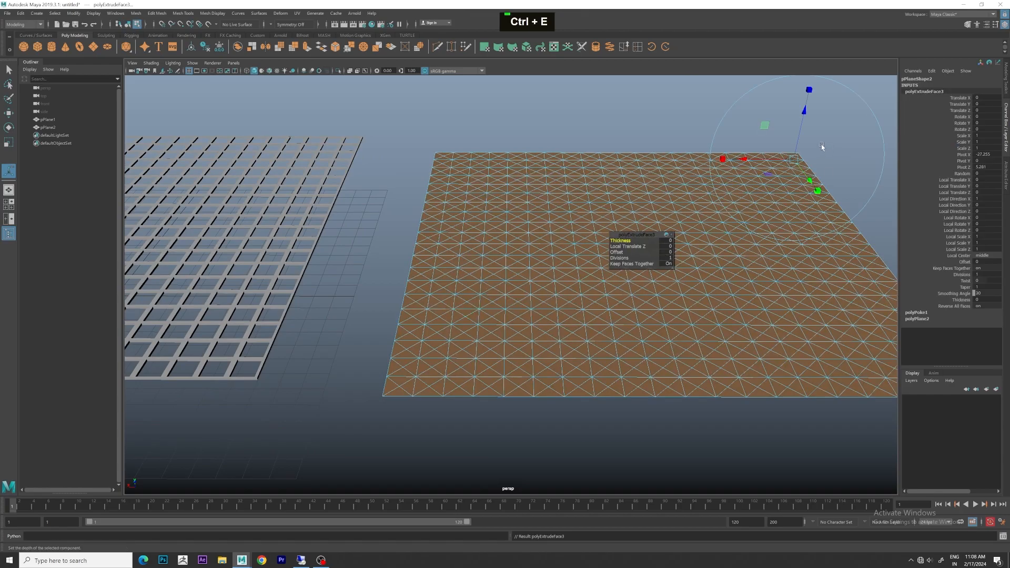
{"action": "left_click", "coordinate": [670, 265]}
{"action": "middle_click_drag", "start_coordinate": [758, 250], "coordinate": [466, 329], "text": "alt"}
{"action": "scroll", "coordinate": [639, 297], "scroll_direction": "up", "scroll_amount": 3, "text": "alt"}
{"action": "scroll", "coordinate": [641, 299], "scroll_direction": "up", "scroll_amount": 2, "text": "alt"}
{"action": "scroll", "coordinate": [465, 293], "scroll_direction": "up", "scroll_amount": 3, "text": "alt"}
{"action": "middle_click_drag", "start_coordinate": [465, 293], "coordinate": [468, 358], "text": "alt"}
{"action": "scroll", "coordinate": [468, 358], "scroll_direction": "up", "scroll_amount": 3}
{"action": "left_click_drag", "start_coordinate": [492, 311], "coordinate": [489, 296]}
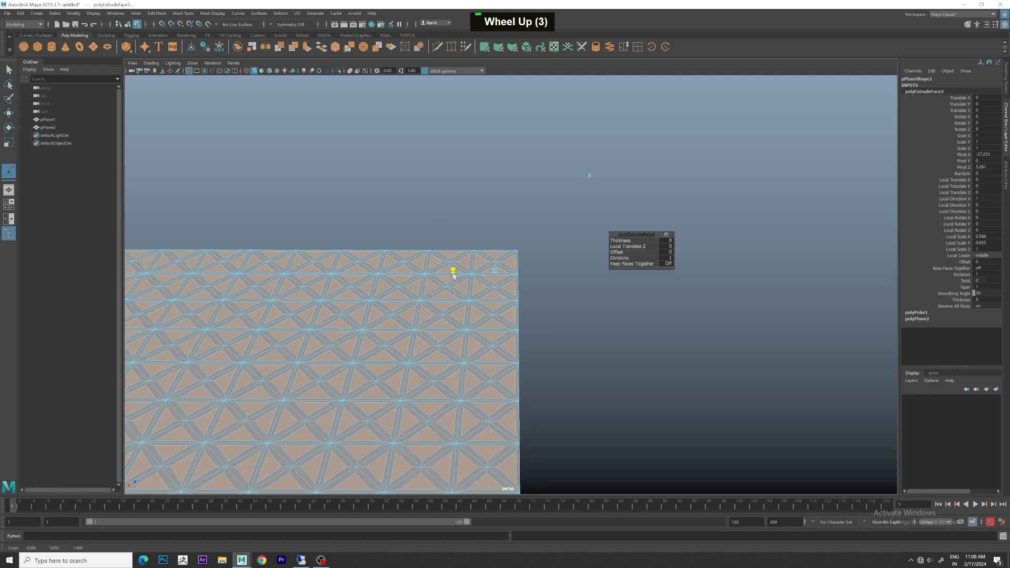
- Delete the inset triangular faces to leave an open lattice, and return to object mode
{"action": "key", "text": "Delete"}
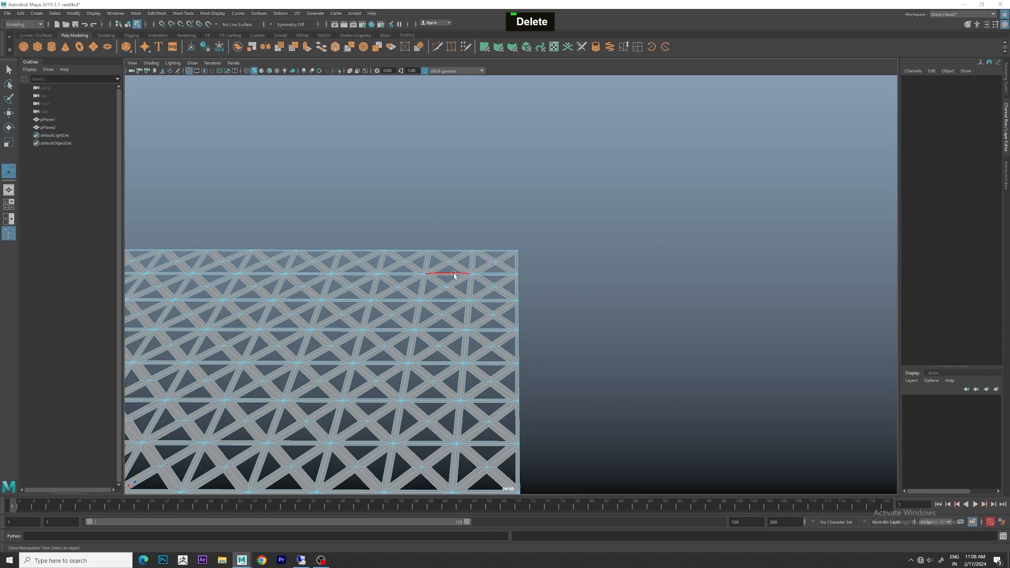
{"action": "right_click_drag", "start_coordinate": [430, 267], "coordinate": [529, 218]}
{"action": "scroll", "coordinate": [514, 286], "scroll_direction": "down", "scroll_amount": 5}
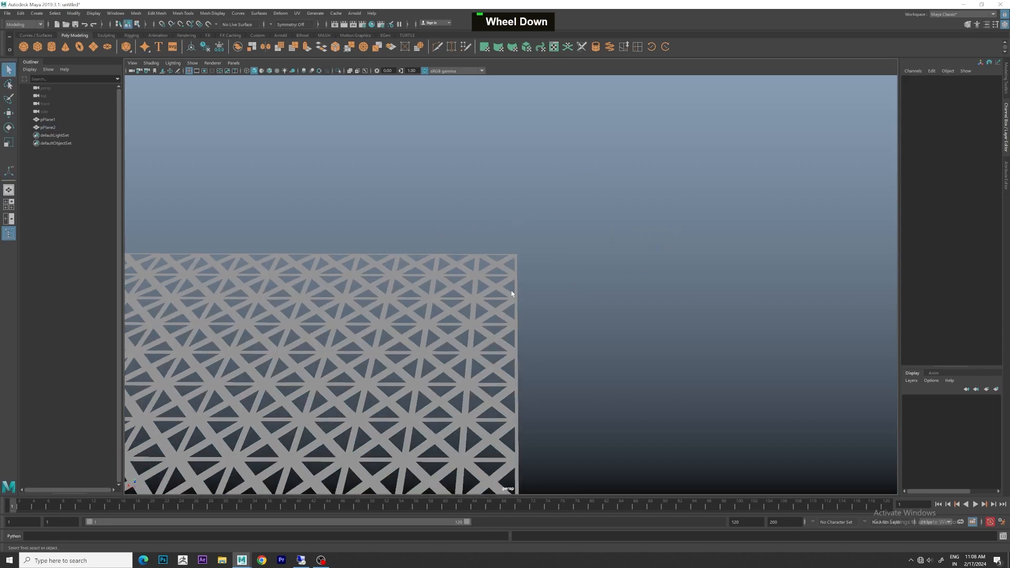
{"action": "scroll", "coordinate": [497, 329], "scroll_direction": "down", "scroll_amount": 4}
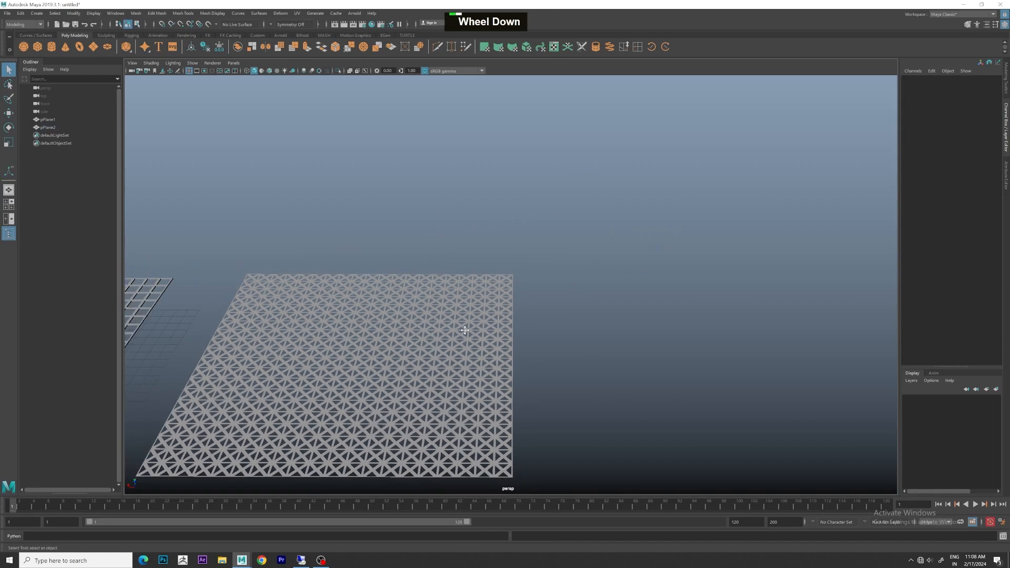
- Extrude all faces of the triangular lattice by about 0.08 in local Z, return to object mode and deselect it
{"action": "scroll", "coordinate": [467, 333], "scroll_direction": "up", "scroll_amount": 3}
{"action": "middle_click_drag", "start_coordinate": [453, 279], "coordinate": [560, 249], "text": "alt"}
{"action": "left_click", "coordinate": [559, 250]}
{"action": "scroll", "coordinate": [559, 249], "scroll_direction": "up", "scroll_amount": 2}
{"action": "right_click_drag", "start_coordinate": [440, 247], "coordinate": [446, 263]}
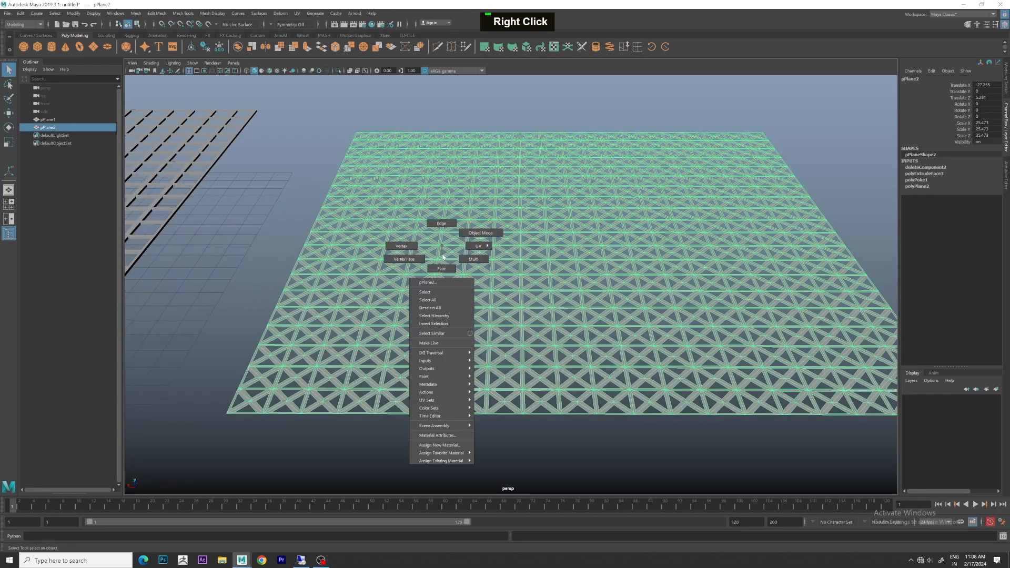
{"action": "double_click", "coordinate": [443, 264]}
{"action": "key", "text": "ctrl+e"}
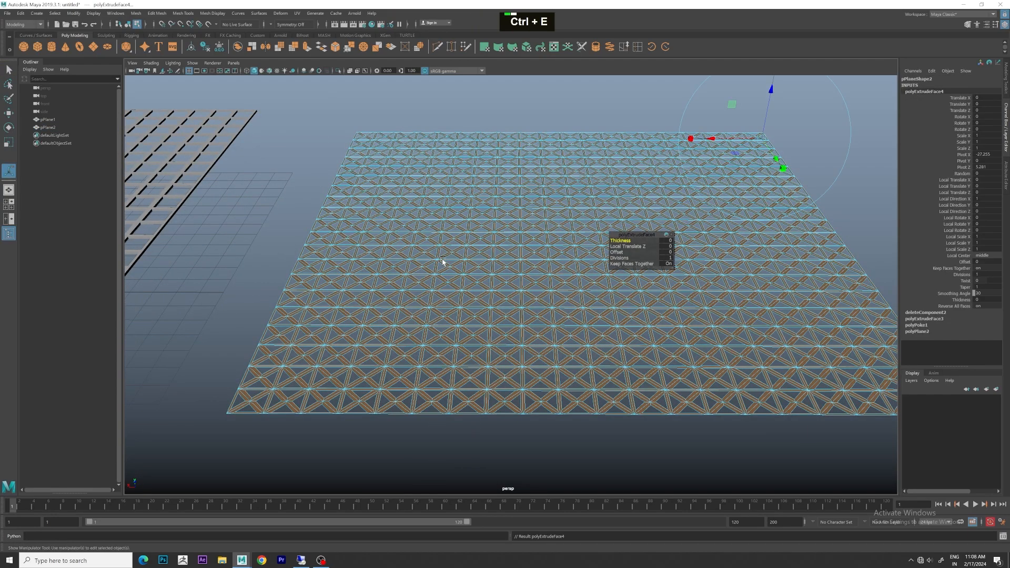
{"action": "scroll", "coordinate": [560, 263], "scroll_direction": "up", "scroll_amount": 5, "text": "alt"}
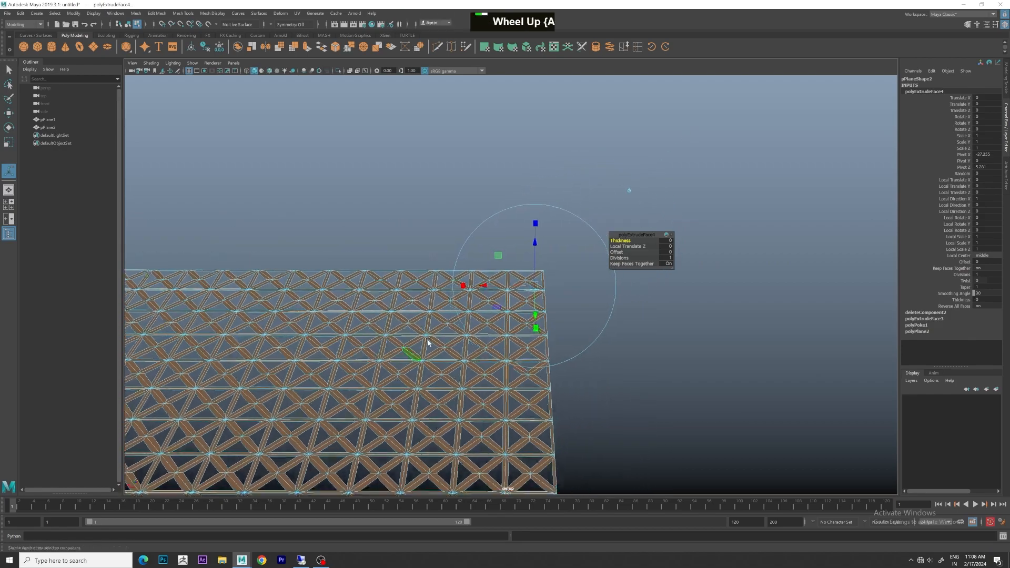
{"action": "left_click_drag", "start_coordinate": [543, 243], "coordinate": [543, 241]}
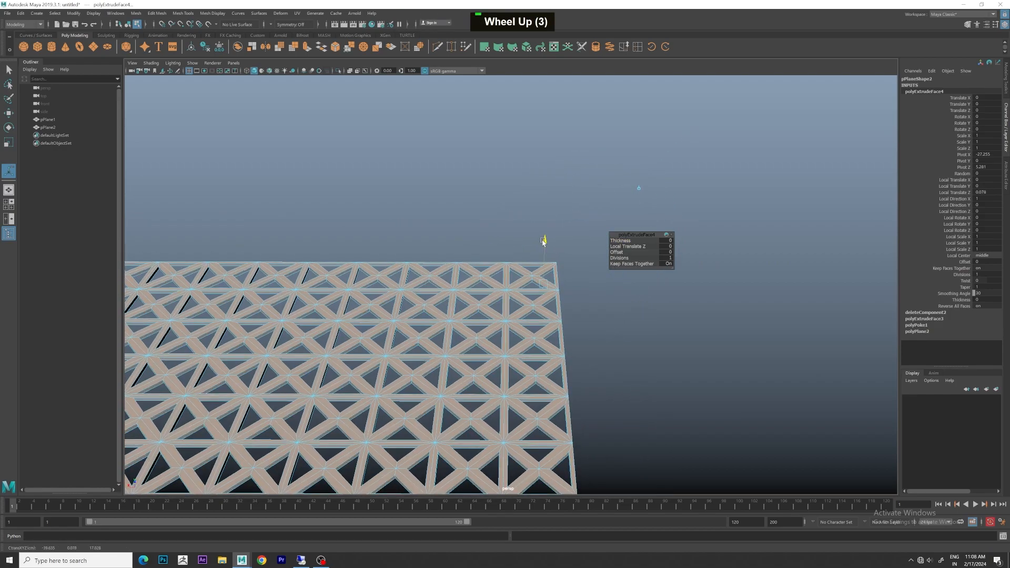
{"action": "right_click_drag", "start_coordinate": [503, 268], "coordinate": [585, 202]}
{"action": "left_click", "coordinate": [585, 202]}
{"action": "scroll", "coordinate": [541, 285], "scroll_direction": "down", "scroll_amount": 3}
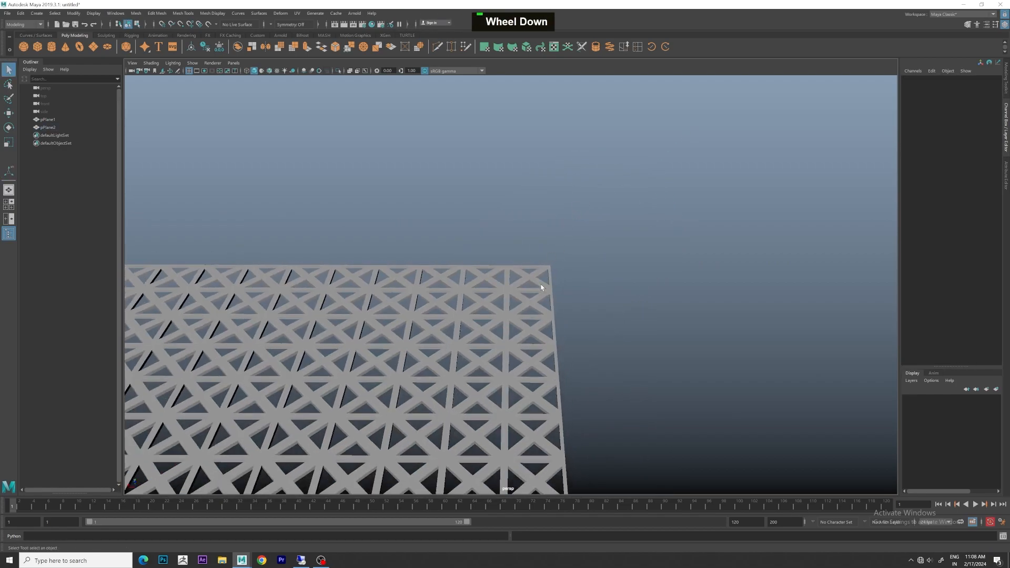
{"action": "scroll", "coordinate": [527, 294], "scroll_direction": "down", "scroll_amount": 5}
{"action": "left_click_drag", "start_coordinate": [531, 295], "coordinate": [508, 288], "text": "alt"}
{"action": "left_click", "coordinate": [567, 314]}
{"action": "left_click_drag", "start_coordinate": [566, 314], "coordinate": [613, 216], "text": "alt"}
{"action": "key", "text": "w"}
{"action": "left_click", "coordinate": [701, 219]}
{"action": "left_click_drag", "start_coordinate": [701, 219], "coordinate": [703, 273], "text": "alt"}
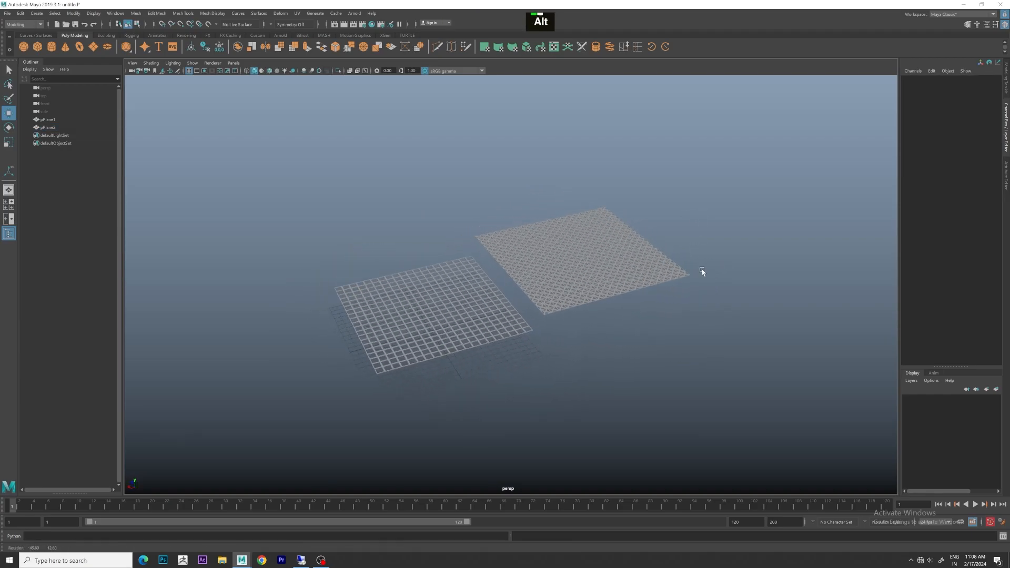
- Create a polygon cylinder and move it clear of the two lattices to Y about 15.3, Z about -30.3
{"action": "left_click", "coordinate": [51, 47]}
{"action": "scroll", "coordinate": [462, 282], "scroll_direction": "down", "scroll_amount": 2}
{"action": "left_click_drag", "start_coordinate": [462, 282], "coordinate": [548, 327], "text": "alt"}
{"action": "left_click_drag", "start_coordinate": [598, 262], "coordinate": [597, 258]}
{"action": "scroll", "coordinate": [619, 329], "scroll_direction": "up", "scroll_amount": 3}
{"action": "middle_click_drag", "start_coordinate": [620, 329], "coordinate": [589, 356], "text": "alt"}
{"action": "left_click_drag", "start_coordinate": [589, 356], "coordinate": [597, 357], "text": "alt"}
{"action": "middle_click_drag", "start_coordinate": [597, 357], "coordinate": [542, 284], "text": "alt"}
{"action": "scroll", "coordinate": [541, 284], "scroll_direction": "up", "scroll_amount": 5}
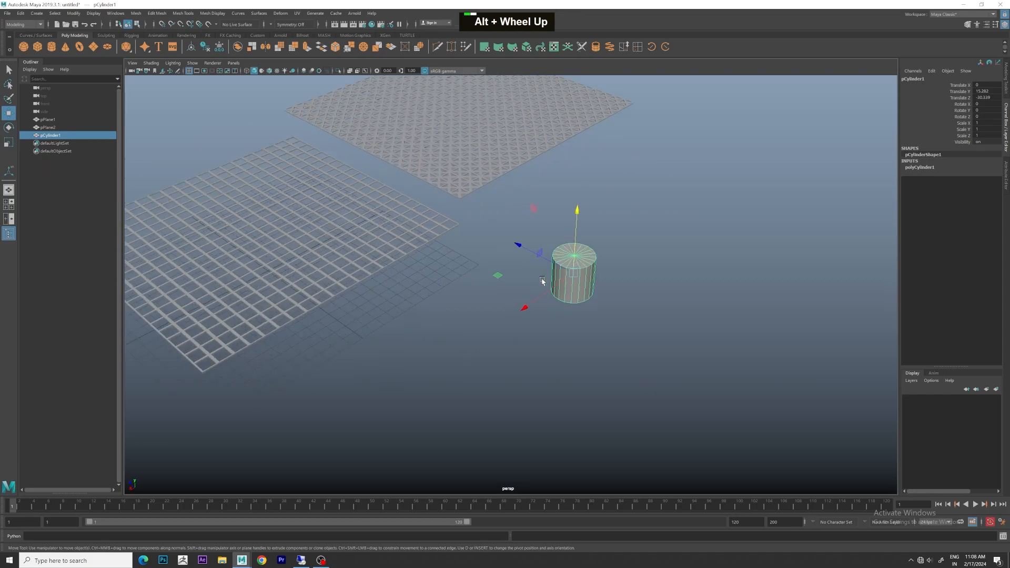
- Scale the cylinder uniformly to about 2.1
{"action": "middle_click_drag", "start_coordinate": [609, 287], "coordinate": [555, 278], "text": "alt"}
{"action": "key", "text": "r"}
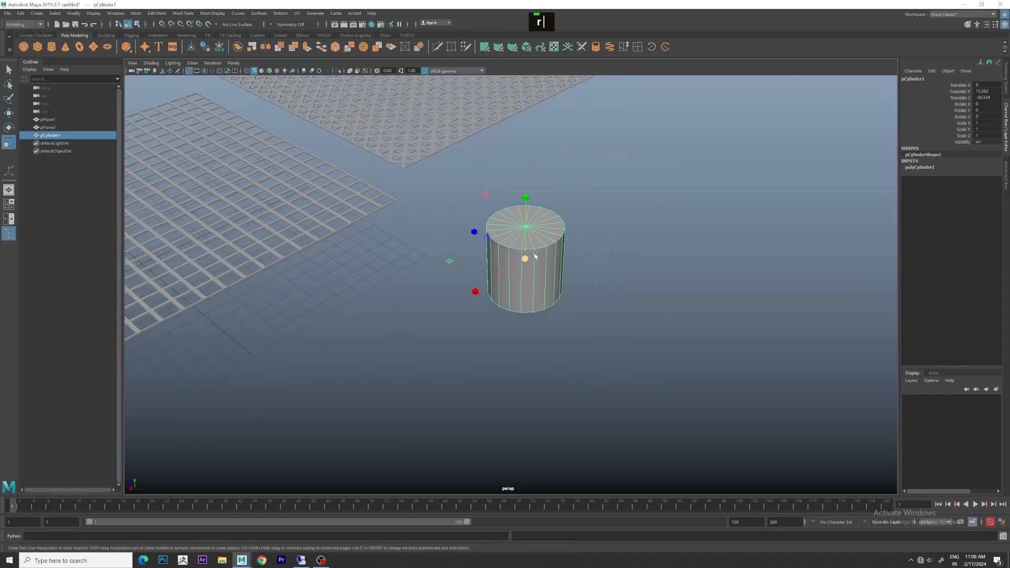
{"action": "left_click_drag", "start_coordinate": [525, 258], "coordinate": [593, 270]}
{"action": "middle_click_drag", "start_coordinate": [593, 270], "coordinate": [586, 263], "text": "alt"}
- Delete the top and bottom cap faces of the cylinder to leave an open tube, and return to object mode
{"action": "right_click_drag", "start_coordinate": [541, 214], "coordinate": [541, 228]}
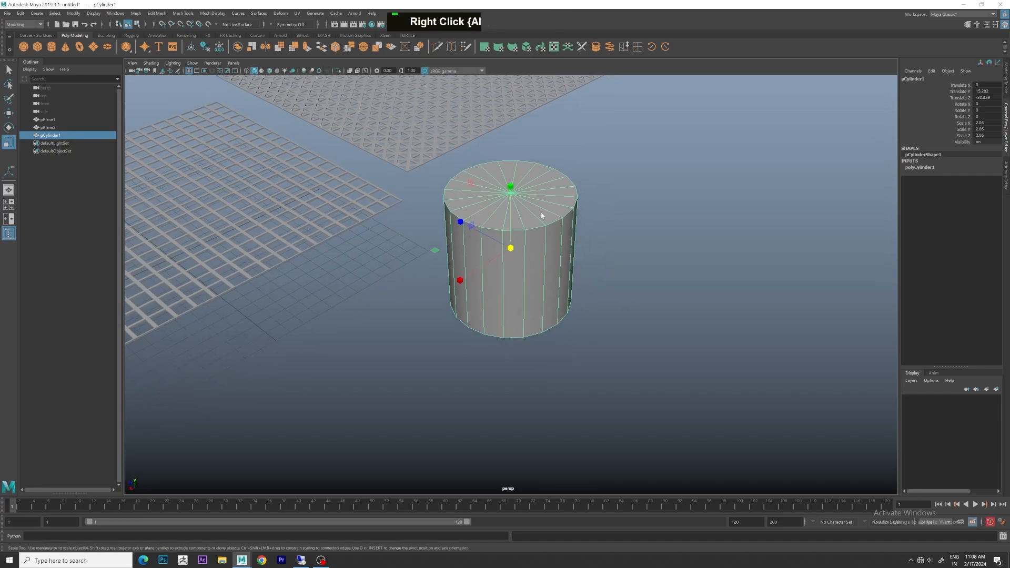
{"action": "left_click", "coordinate": [541, 214]}
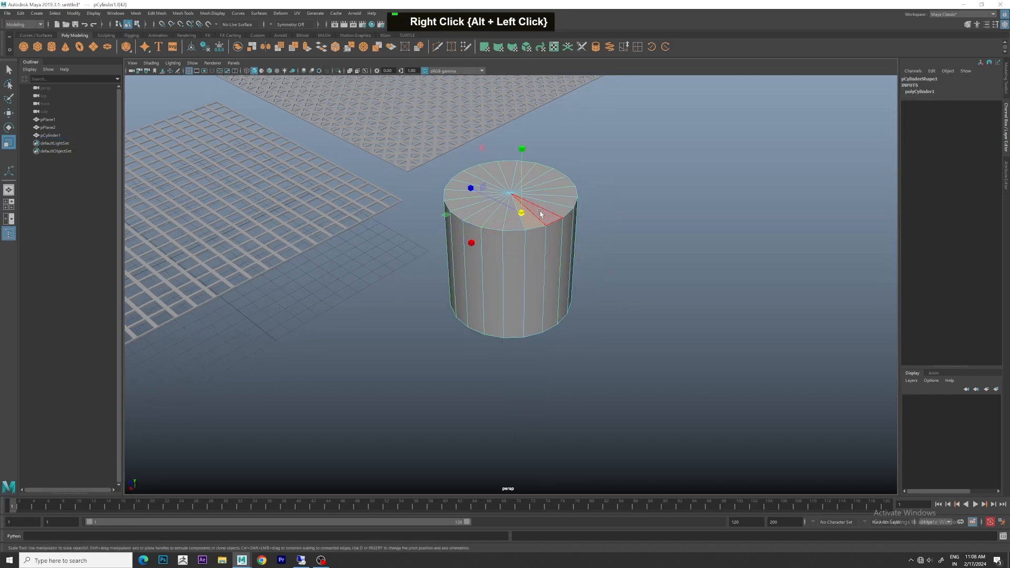
{"action": "key", "text": "Tab"}
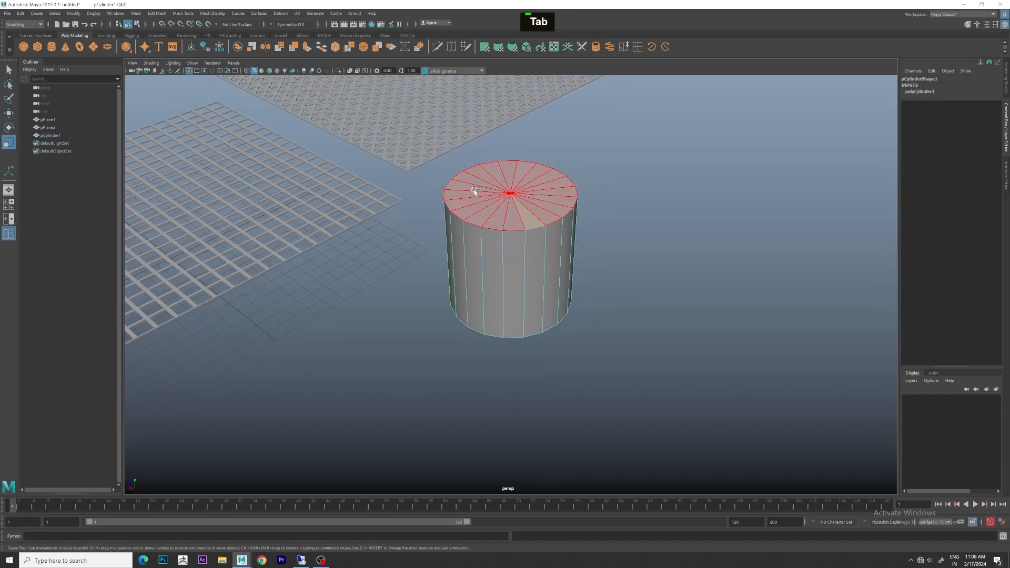
{"action": "left_click_drag", "start_coordinate": [475, 192], "coordinate": [486, 195]}
{"action": "left_click_drag", "start_coordinate": [604, 216], "coordinate": [605, 205], "text": "alt"}
{"action": "middle_click_drag", "start_coordinate": [604, 205], "coordinate": [548, 315], "text": "alt"}
{"action": "left_click_drag", "start_coordinate": [548, 316], "coordinate": [541, 279], "text": "alt"}
{"action": "middle_click_drag", "start_coordinate": [541, 280], "coordinate": [501, 286], "text": "alt"}
{"action": "scroll", "coordinate": [446, 256], "scroll_direction": "up", "scroll_amount": 2, "text": "alt"}
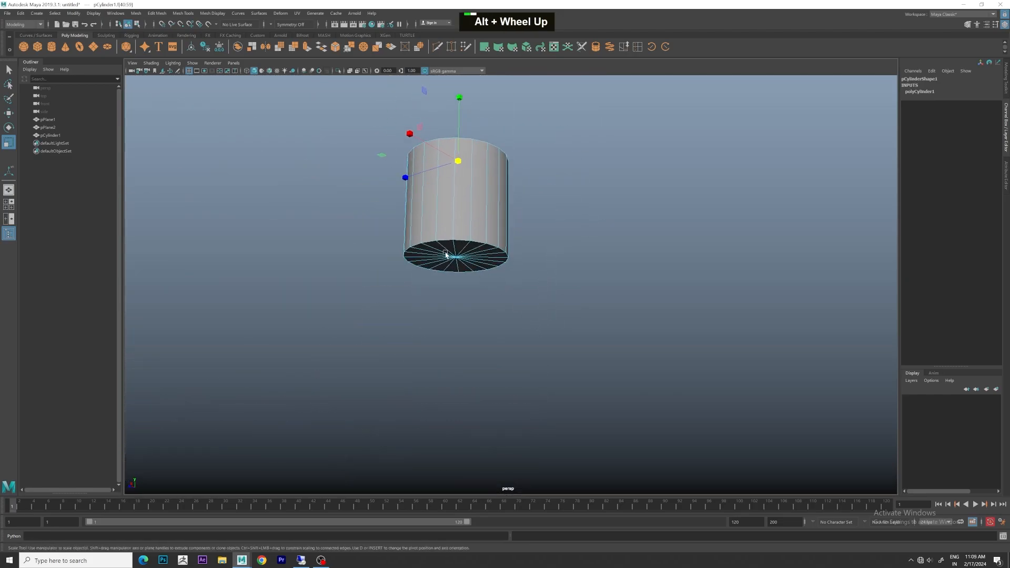
{"action": "key", "text": "Tab"}
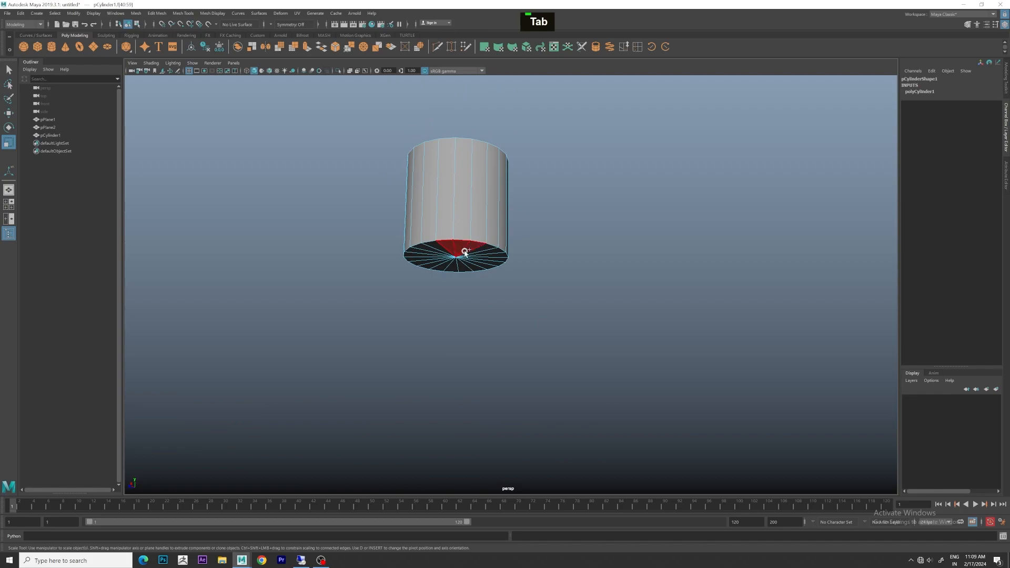
{"action": "left_click", "coordinate": [430, 260]}
{"action": "key", "text": "Delete"}
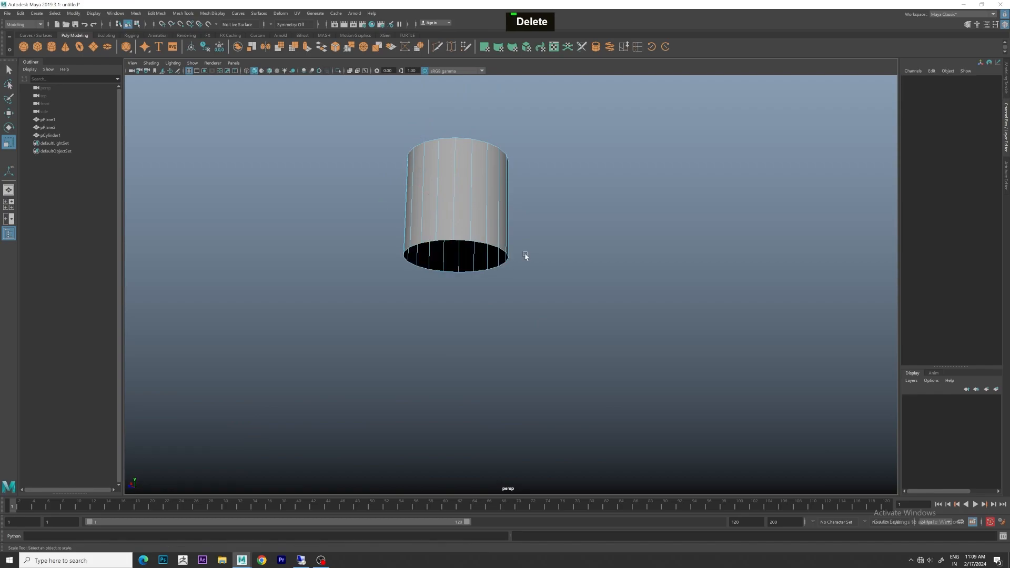
{"action": "scroll", "coordinate": [547, 252], "scroll_direction": "down", "scroll_amount": 3}
{"action": "left_click_drag", "start_coordinate": [562, 251], "coordinate": [516, 271], "text": "alt"}
{"action": "middle_click_drag", "start_coordinate": [516, 271], "coordinate": [584, 195], "text": "alt"}
{"action": "scroll", "coordinate": [478, 361], "scroll_direction": "up", "scroll_amount": 2}
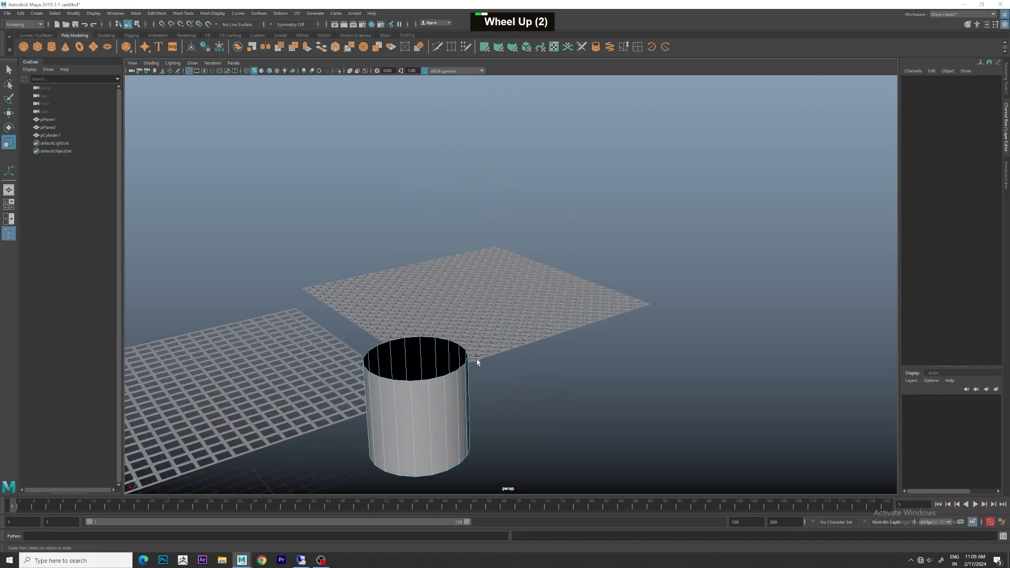
{"action": "scroll", "coordinate": [534, 263], "scroll_direction": "up", "scroll_amount": 2, "text": "alt"}
{"action": "right_click_drag", "start_coordinate": [535, 264], "coordinate": [566, 253]}
- Try to insert a single horizontal edge loop around the cylinder with Multi-Cut, and undo it
{"action": "left_click", "coordinate": [437, 47]}
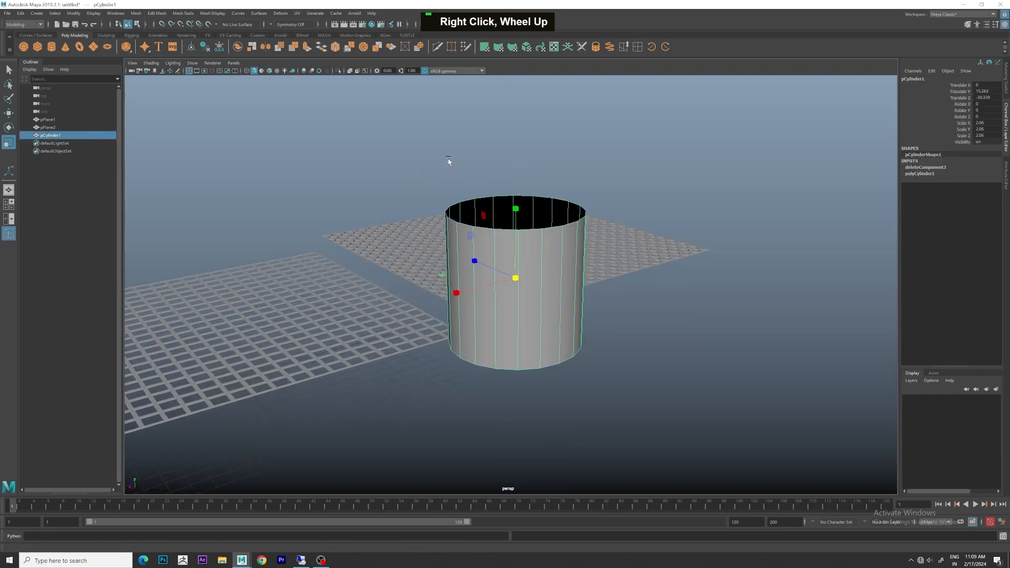
{"action": "middle_click", "coordinate": [515, 271], "text": "ctrl"}
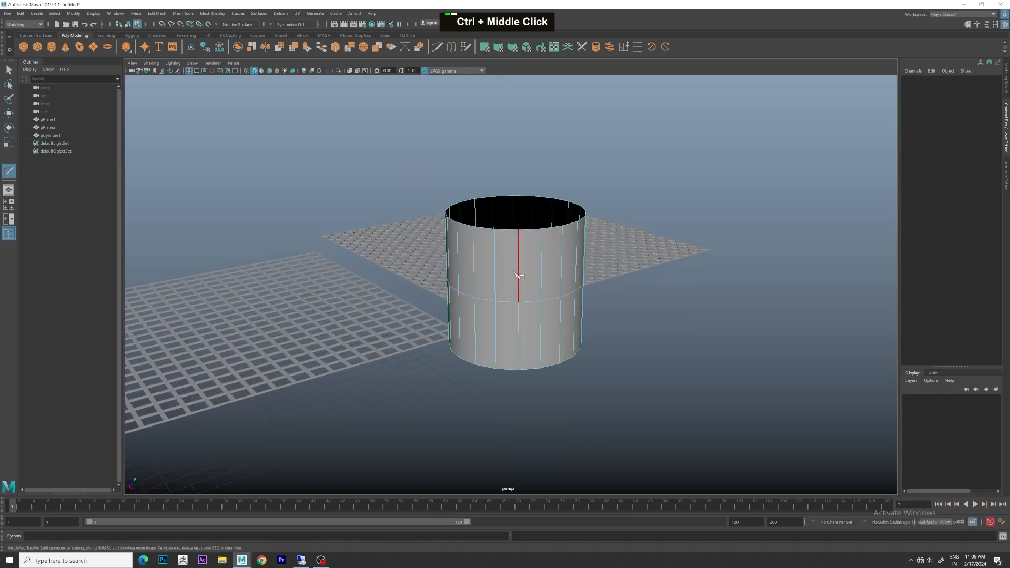
{"action": "key", "text": "ctrl"}
{"action": "key", "text": "ctrl+z"}
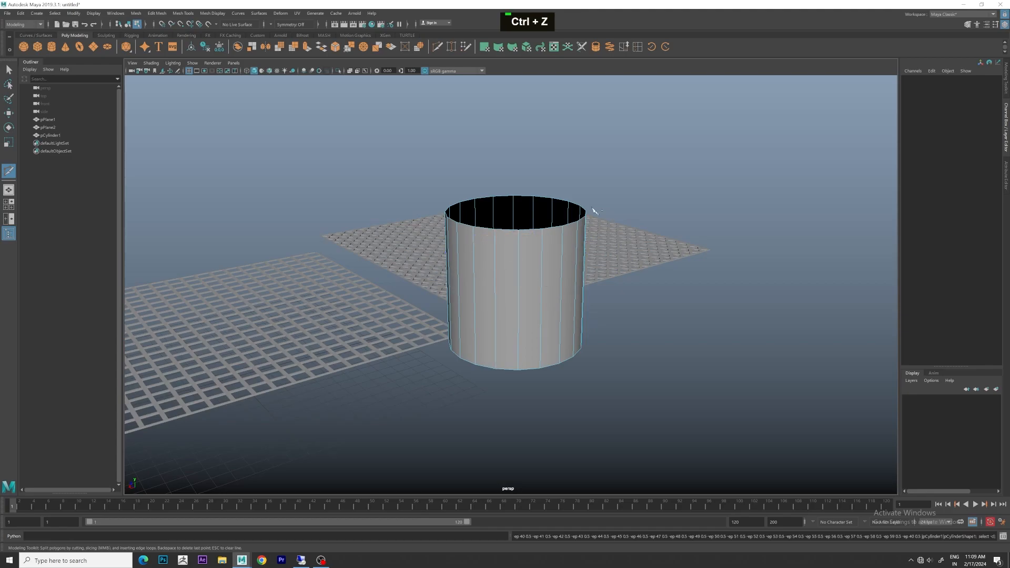
- Insert multiple evenly spaced horizontal edge loops around the open cylinder with the Insert Edge Loop tool, and reselect it in object mode
{"action": "left_click", "coordinate": [517, 265]}
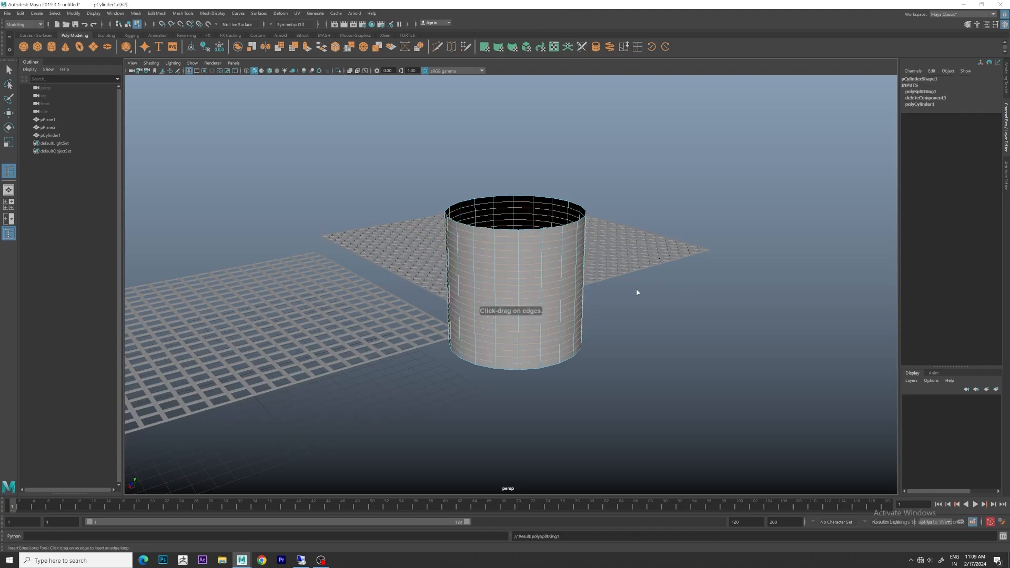
{"action": "right_click_drag", "start_coordinate": [537, 255], "coordinate": [715, 203]}
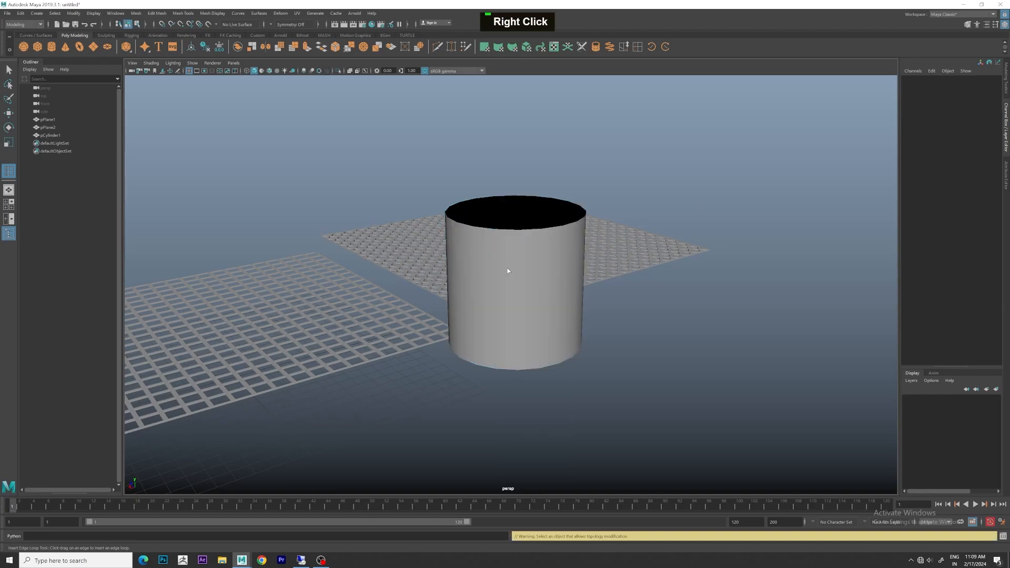
{"action": "left_click", "coordinate": [507, 270]}
- Inset every cylinder face individually with Extrude, Keep Faces Together off and local scale about 0.85 in X and 0.74 in Y
{"action": "scroll", "coordinate": [533, 268], "scroll_direction": "up", "scroll_amount": 2}
{"action": "right_click_drag", "start_coordinate": [514, 259], "coordinate": [512, 277]}
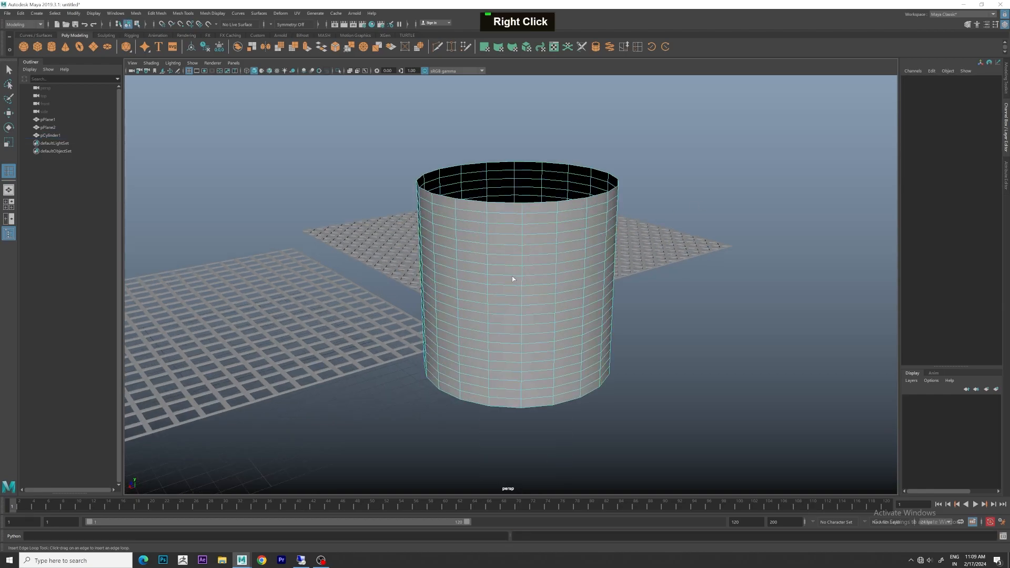
{"action": "double_click", "coordinate": [513, 272]}
{"action": "key", "text": "ctrl+e"}
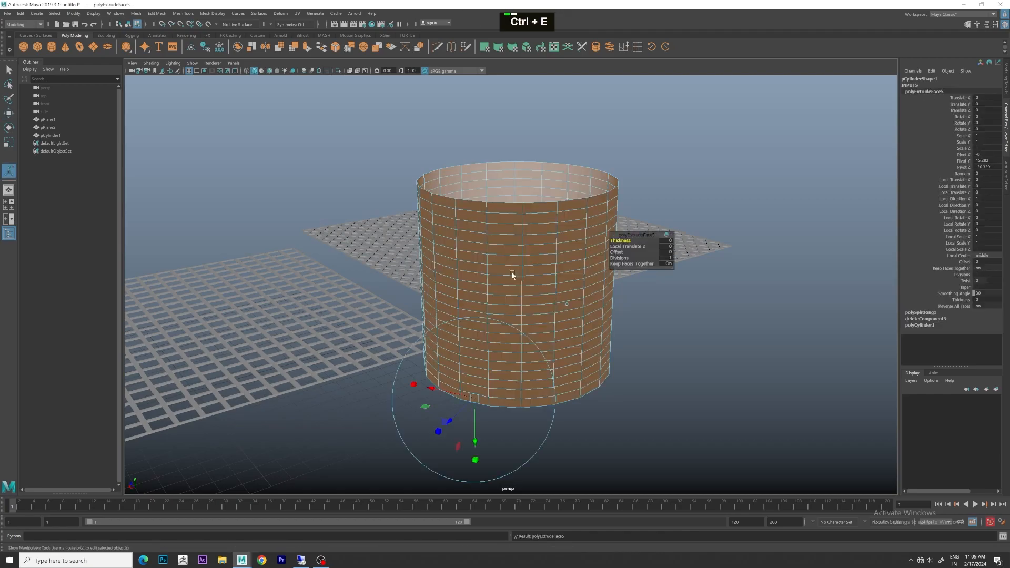
{"action": "left_click", "coordinate": [670, 265]}
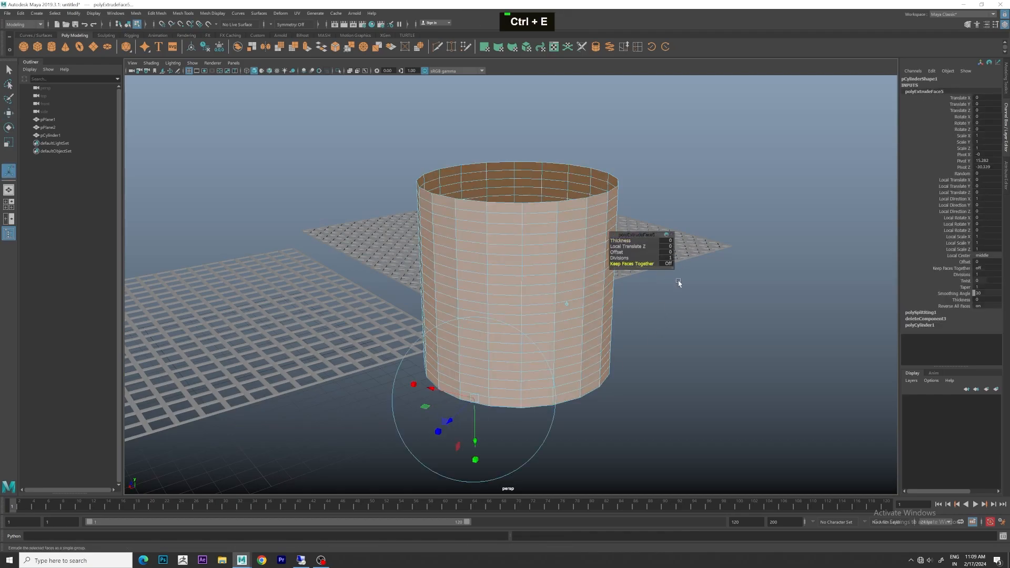
{"action": "scroll", "coordinate": [540, 318], "scroll_direction": "up", "scroll_amount": 3, "text": "alt"}
{"action": "middle_click_drag", "start_coordinate": [540, 318], "coordinate": [398, 371], "text": "alt"}
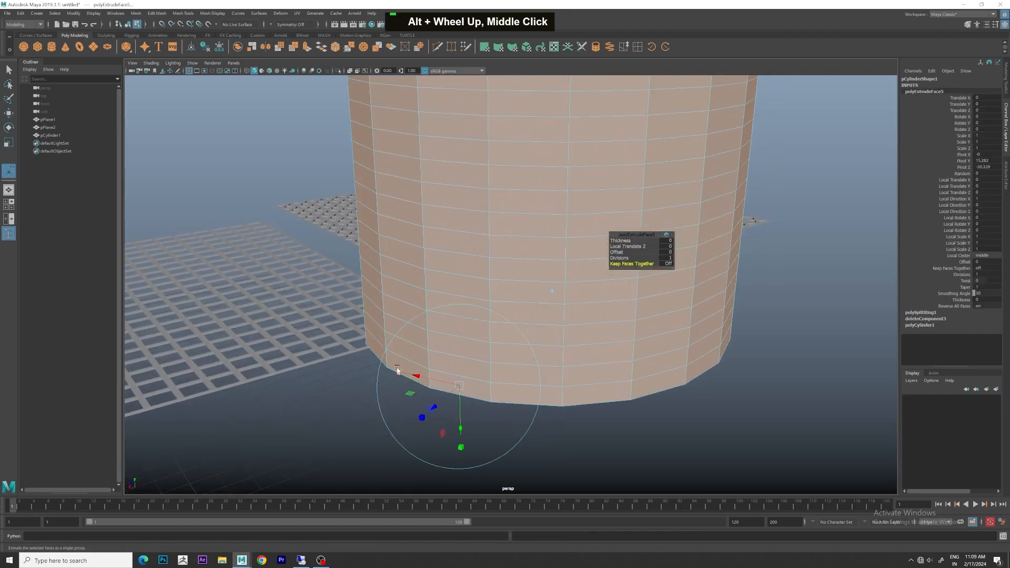
{"action": "left_click_drag", "start_coordinate": [400, 372], "coordinate": [408, 374]}
{"action": "left_click_drag", "start_coordinate": [465, 446], "coordinate": [461, 434]}
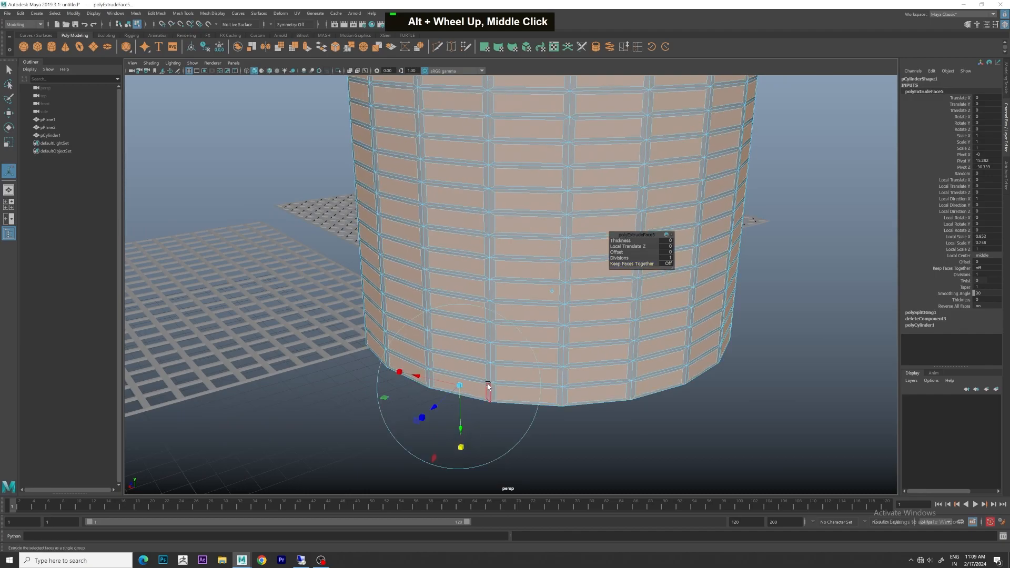
- Delete the inset cylinder faces to leave an open lattice, and return to object mode with nothing selected
{"action": "scroll", "coordinate": [488, 386], "scroll_direction": "down", "scroll_amount": 3}
{"action": "key", "text": "Delete"}
{"action": "right_click_drag", "start_coordinate": [504, 214], "coordinate": [673, 151]}
{"action": "left_click", "coordinate": [674, 151]}
- Extrude all faces of the cylindrical lattice by about 0.07 in local Z, and return to object mode
{"action": "scroll", "coordinate": [586, 212], "scroll_direction": "down", "scroll_amount": 1}
{"action": "middle_click_drag", "start_coordinate": [586, 212], "coordinate": [539, 307], "text": "alt"}
{"action": "left_click_drag", "start_coordinate": [538, 307], "coordinate": [575, 255], "text": "alt"}
{"action": "middle_click_drag", "start_coordinate": [575, 255], "coordinate": [489, 288], "text": "alt"}
{"action": "left_click", "coordinate": [634, 195]}
{"action": "right_click_drag", "start_coordinate": [634, 196], "coordinate": [631, 199]}
{"action": "double_click", "coordinate": [643, 200]}
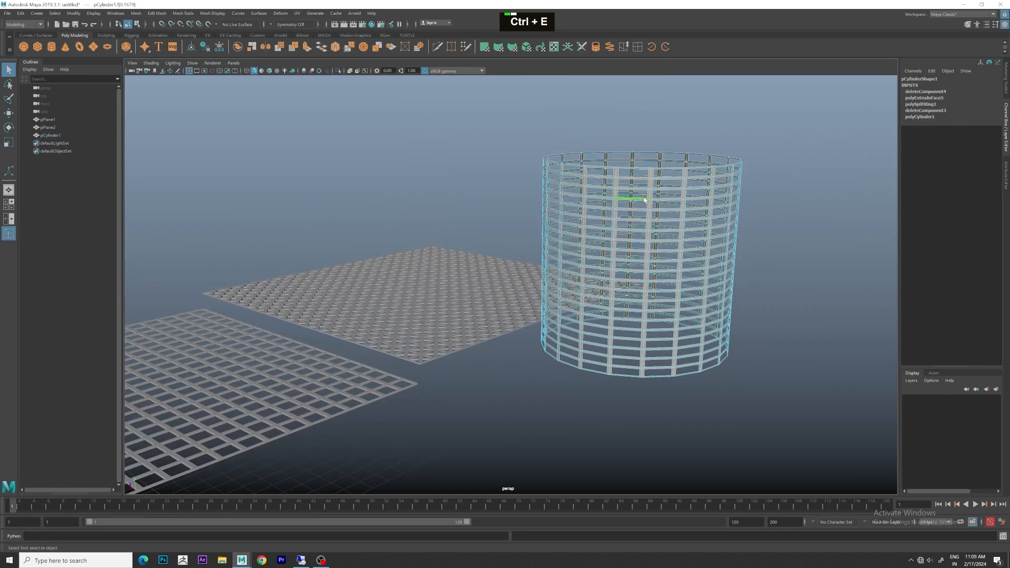
{"action": "key", "text": "ctrl+e"}
{"action": "left_click_drag", "start_coordinate": [620, 396], "coordinate": [621, 398]}
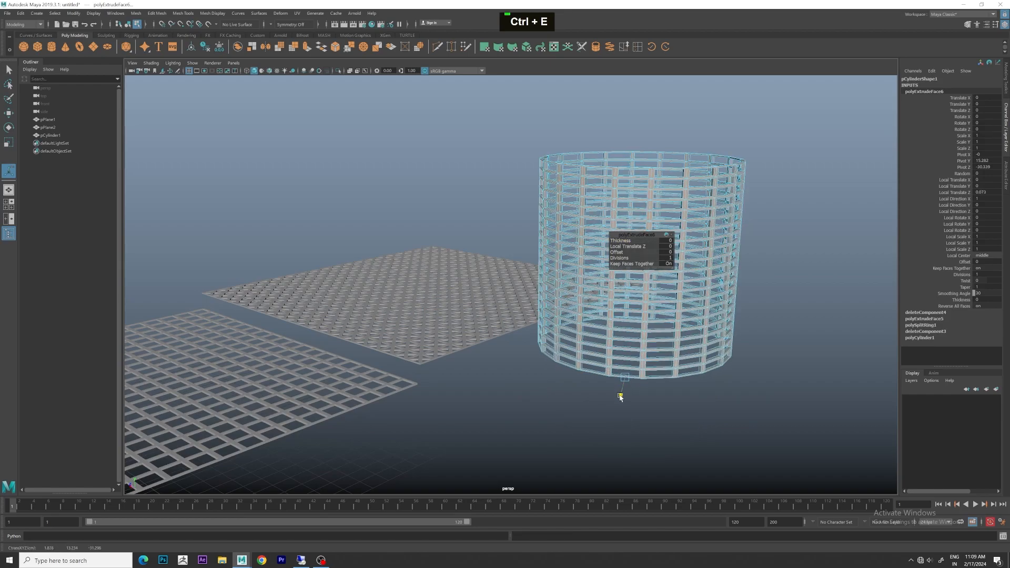
{"action": "right_click_drag", "start_coordinate": [679, 194], "coordinate": [758, 151]}
- Move the cylindrical lattice horizontally clear of the two flat lattices, and deselect it
{"action": "scroll", "coordinate": [758, 151], "scroll_direction": "down", "scroll_amount": 3}
{"action": "left_click_drag", "start_coordinate": [757, 151], "coordinate": [649, 207], "text": "alt"}
{"action": "middle_click_drag", "start_coordinate": [473, 275], "coordinate": [415, 295], "text": "alt"}
{"action": "left_click", "coordinate": [415, 295]}
{"action": "key", "text": "w"}
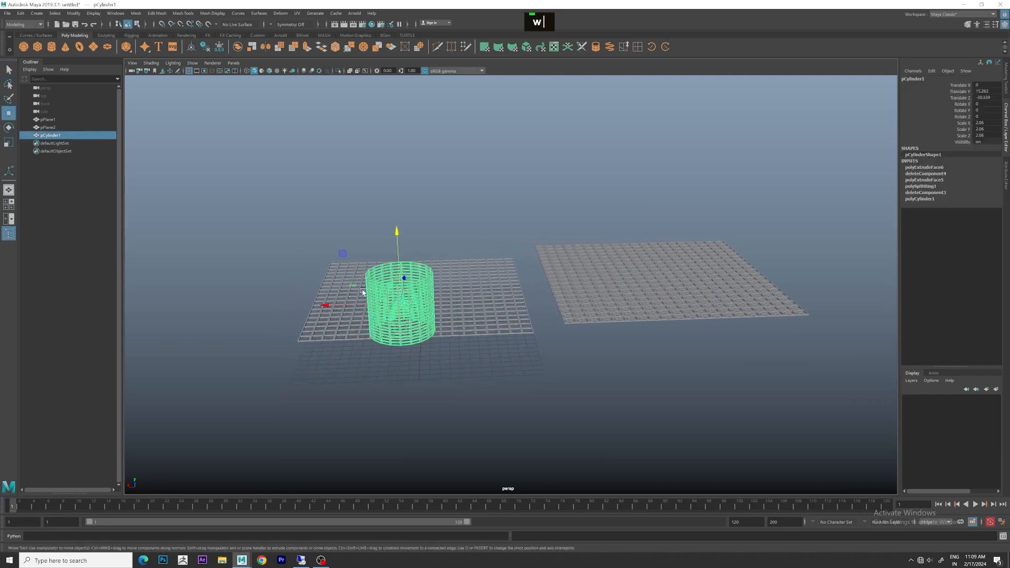
{"action": "middle_click_drag", "start_coordinate": [354, 286], "coordinate": [167, 247]}
{"action": "left_click", "coordinate": [401, 188]}
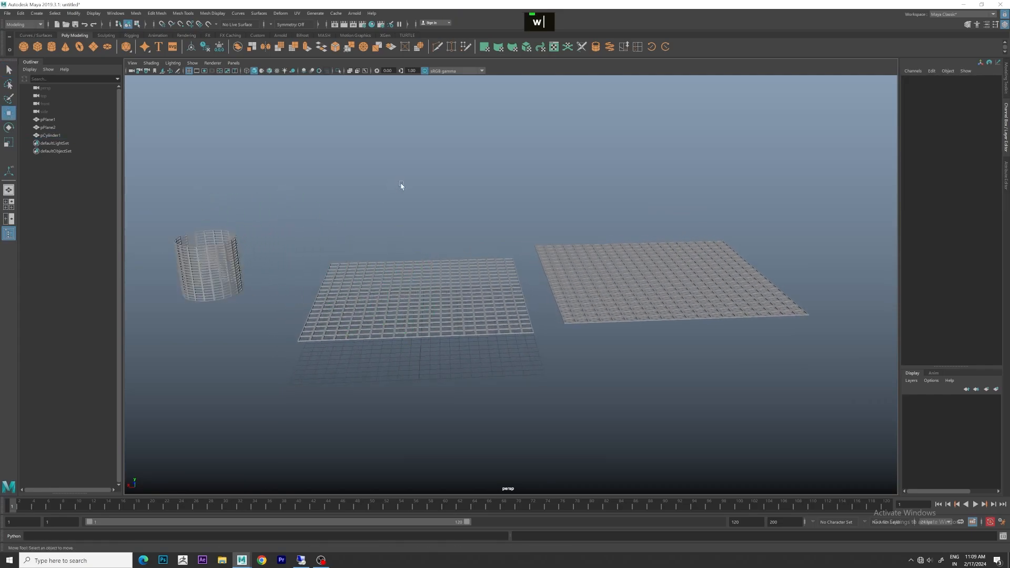
- Add a nonlinear Bend deformer to the flat triangular lattice
{"action": "middle_click_drag", "start_coordinate": [401, 187], "coordinate": [508, 185], "text": "alt"}
{"action": "left_click_drag", "start_coordinate": [508, 185], "coordinate": [532, 214], "text": "alt"}
{"action": "middle_click_drag", "start_coordinate": [532, 214], "coordinate": [496, 295], "text": "alt"}
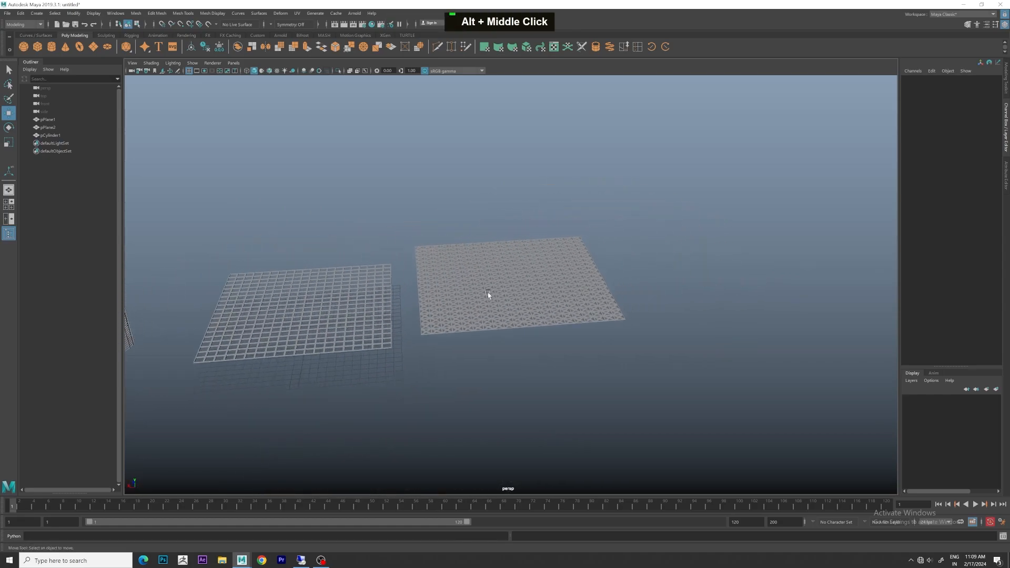
{"action": "left_click", "coordinate": [490, 287]}
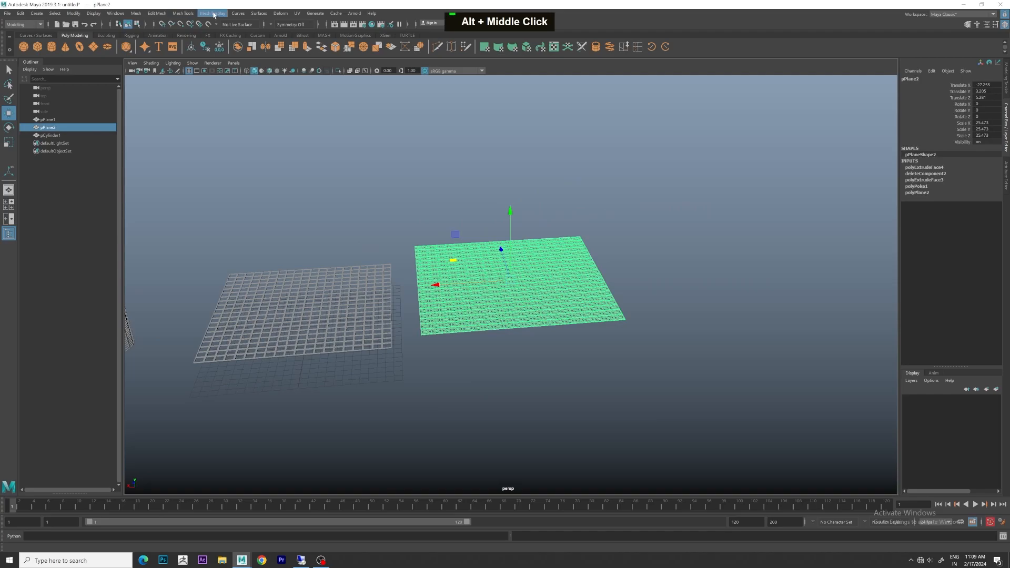
{"action": "left_click", "coordinate": [279, 14]}
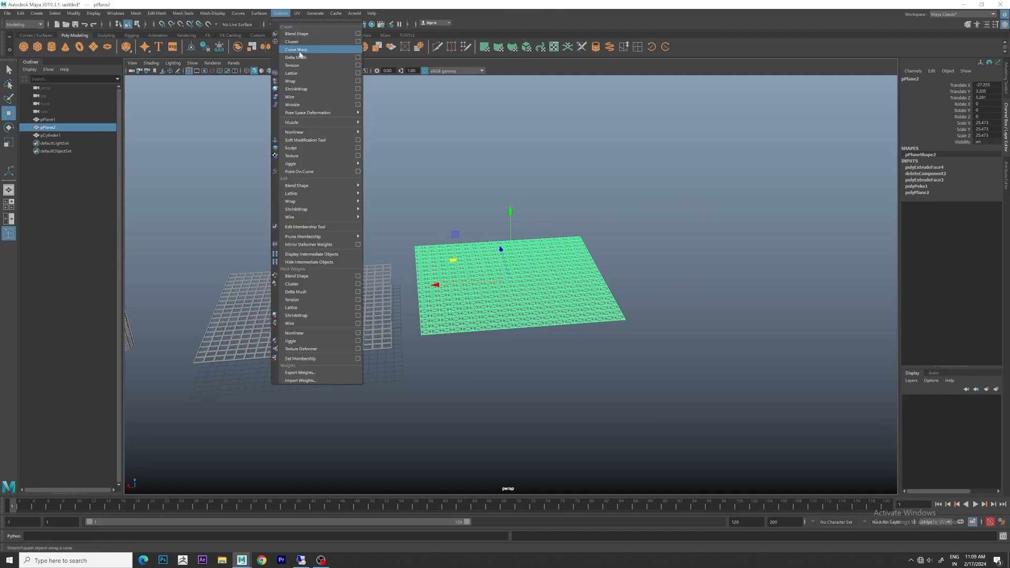
{"action": "mouse_move", "coordinate": [326, 132]}
{"action": "left_click", "coordinate": [380, 139]}
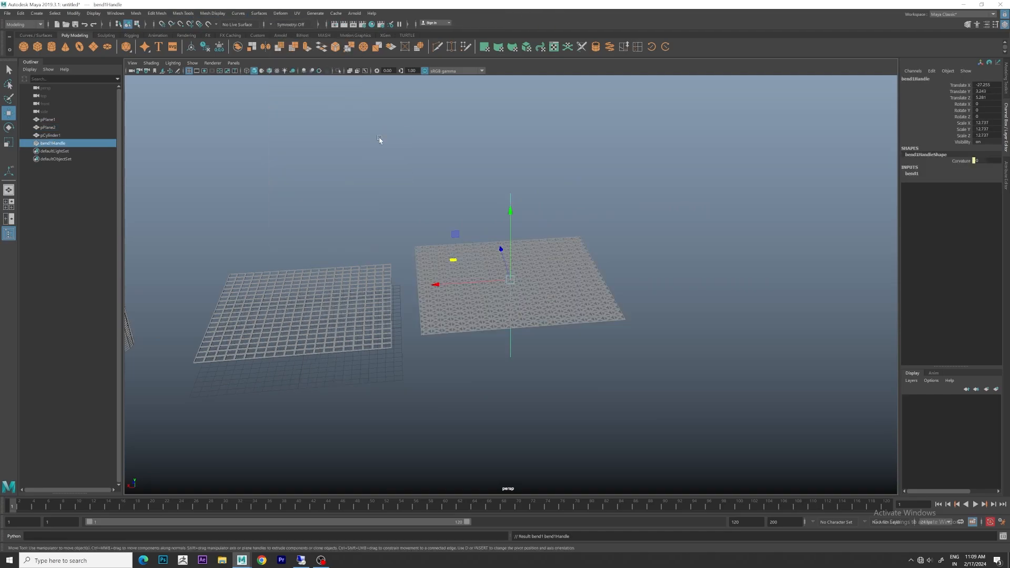
- Rotate the bend handle to exactly 90 degrees in Z
{"action": "scroll", "coordinate": [539, 244], "scroll_direction": "up", "scroll_amount": 2}
{"action": "key", "text": "e"}
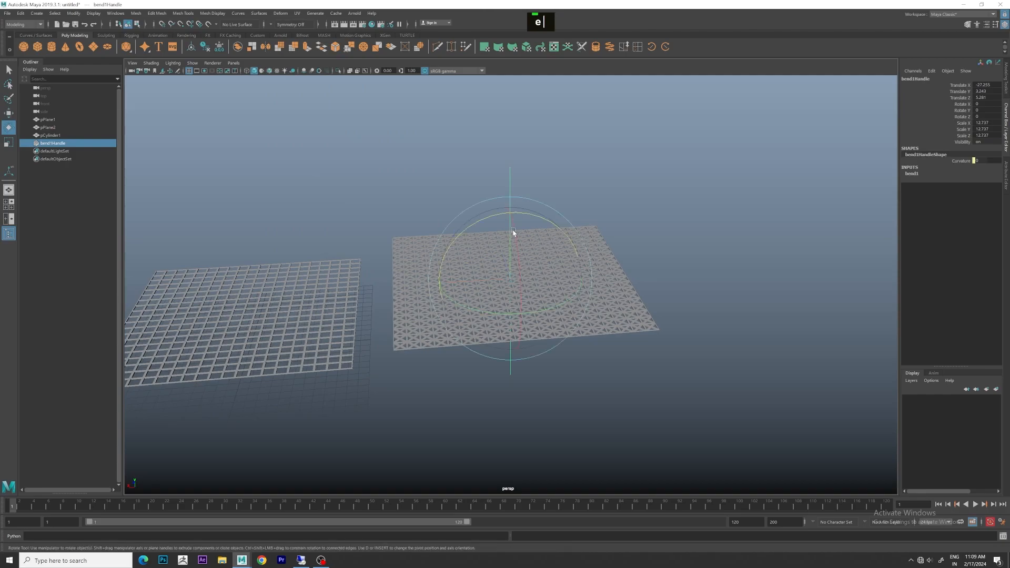
{"action": "left_click_drag", "start_coordinate": [484, 218], "coordinate": [382, 303]}
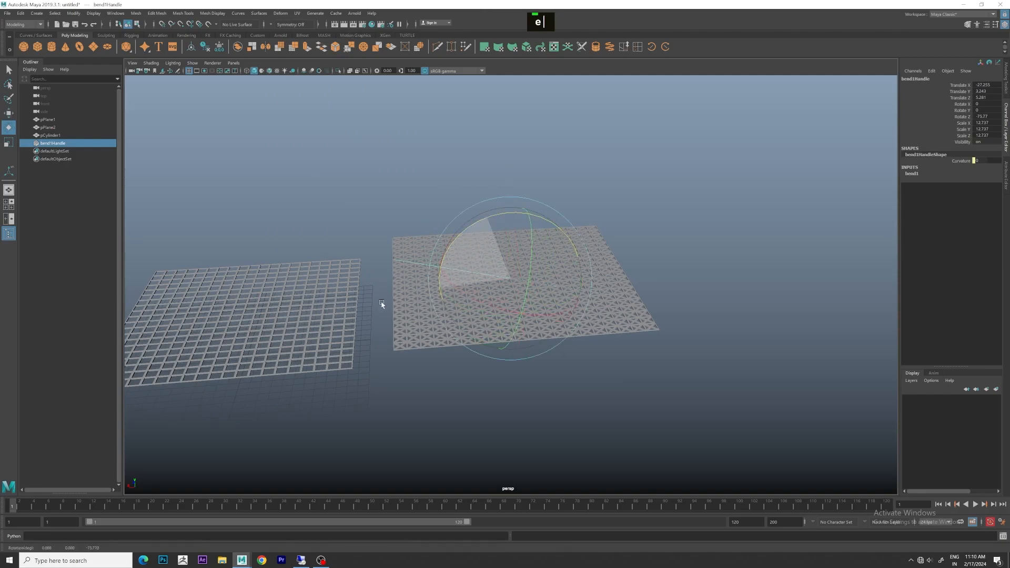
{"action": "left_click_drag", "start_coordinate": [384, 348], "coordinate": [384, 348]}
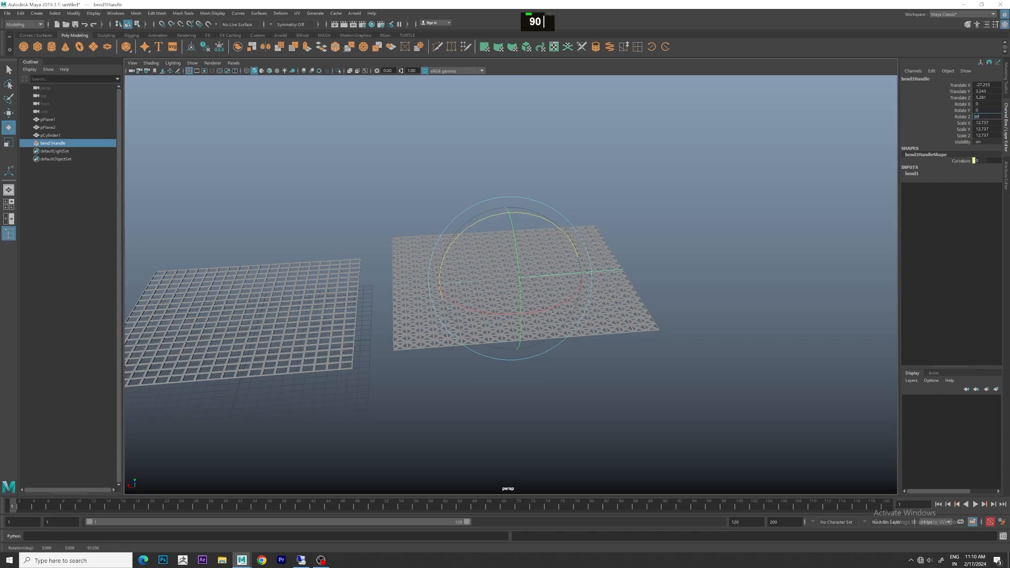
{"action": "key", "text": "Return"}
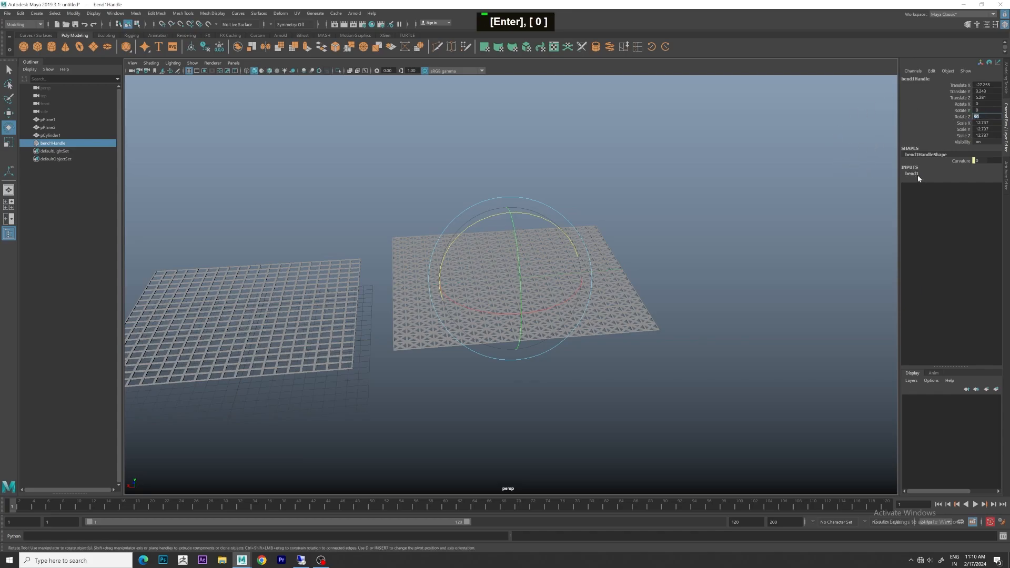
- Set the bend deformer's Curvature to about 114.6 to curl the triangular lattice
{"action": "left_click", "coordinate": [971, 187]}
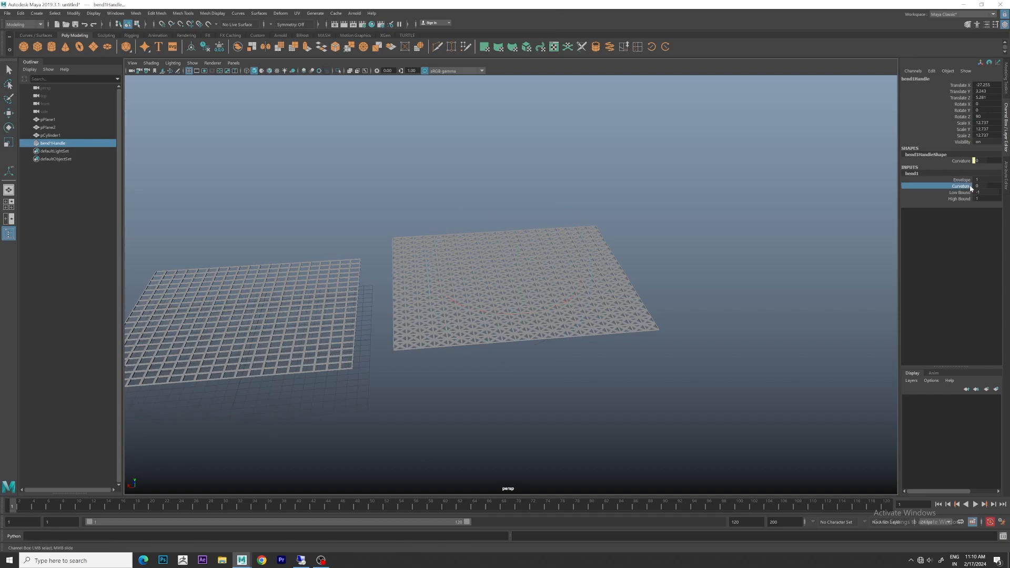
{"action": "middle_click_drag", "start_coordinate": [796, 183], "coordinate": [830, 168]}
{"action": "middle_click_drag", "start_coordinate": [831, 169], "coordinate": [823, 169]}
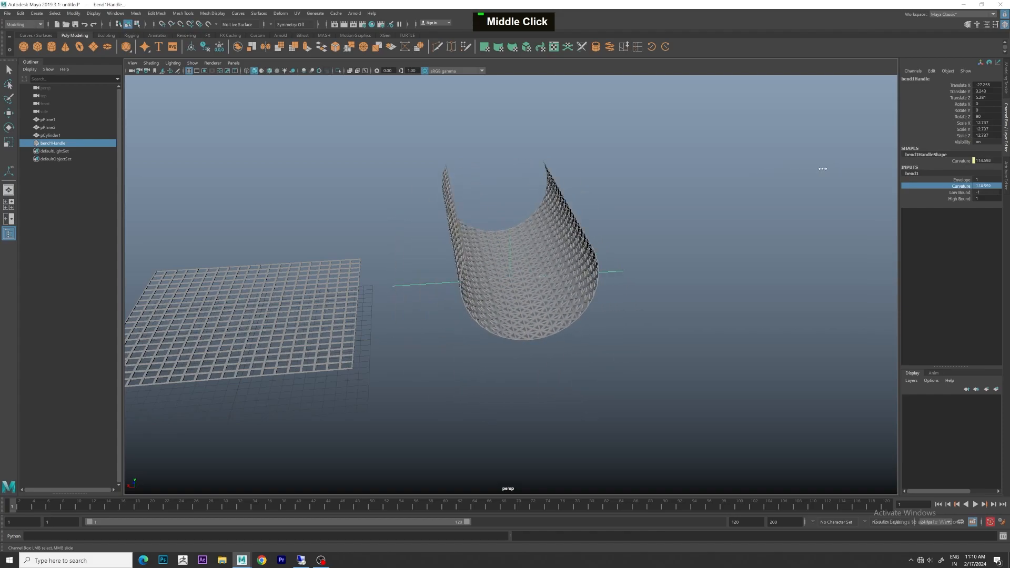
- Duplicate the bent triangular lattice and move the copy along X to sit beside the original
{"action": "left_click", "coordinate": [570, 232]}
{"action": "key", "text": "w"}
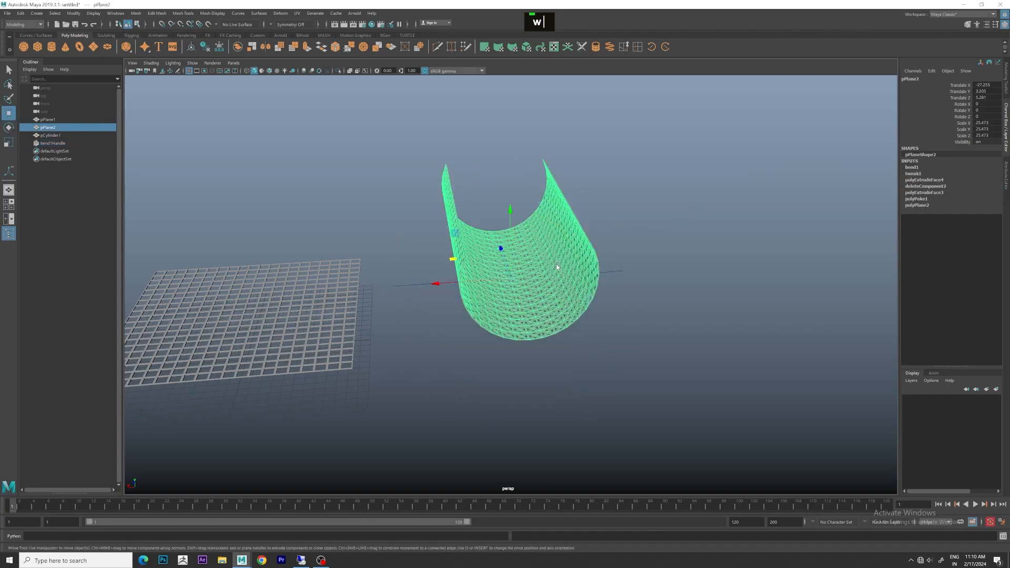
{"action": "left_click_drag", "start_coordinate": [453, 279], "coordinate": [607, 267], "text": "shift"}
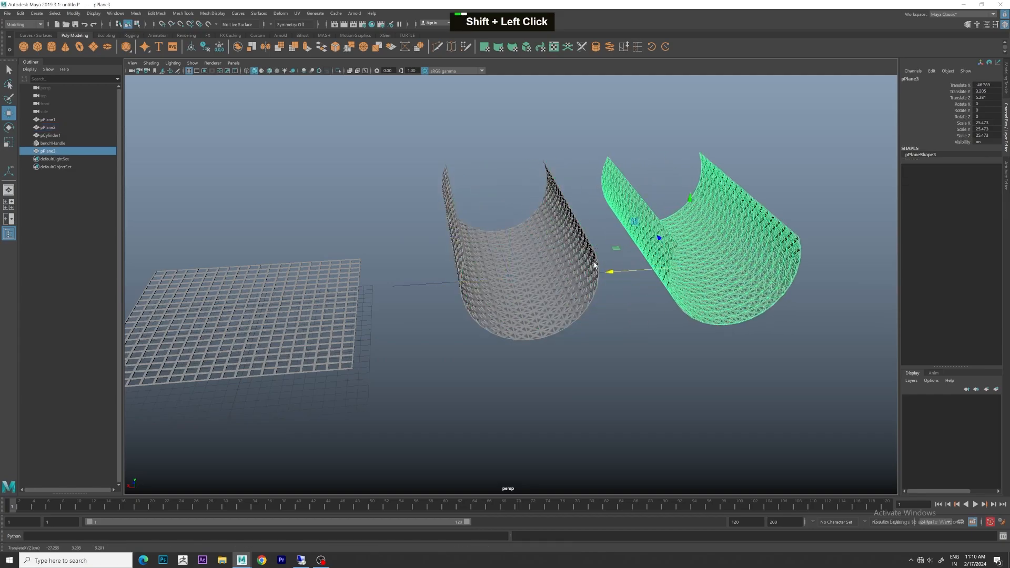
- Set the bend deformer's Curvature to 180 to roll the lattice into a tube, and place a duplicate along X beyond the curled copy
{"action": "left_click", "coordinate": [420, 285]}
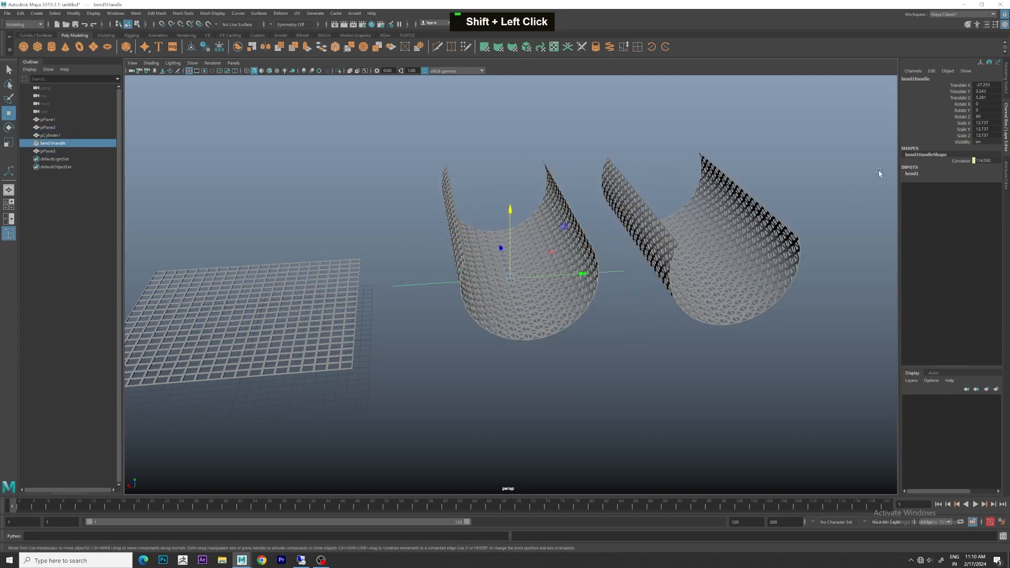
{"action": "left_click", "coordinate": [912, 173]}
{"action": "left_click", "coordinate": [962, 187]}
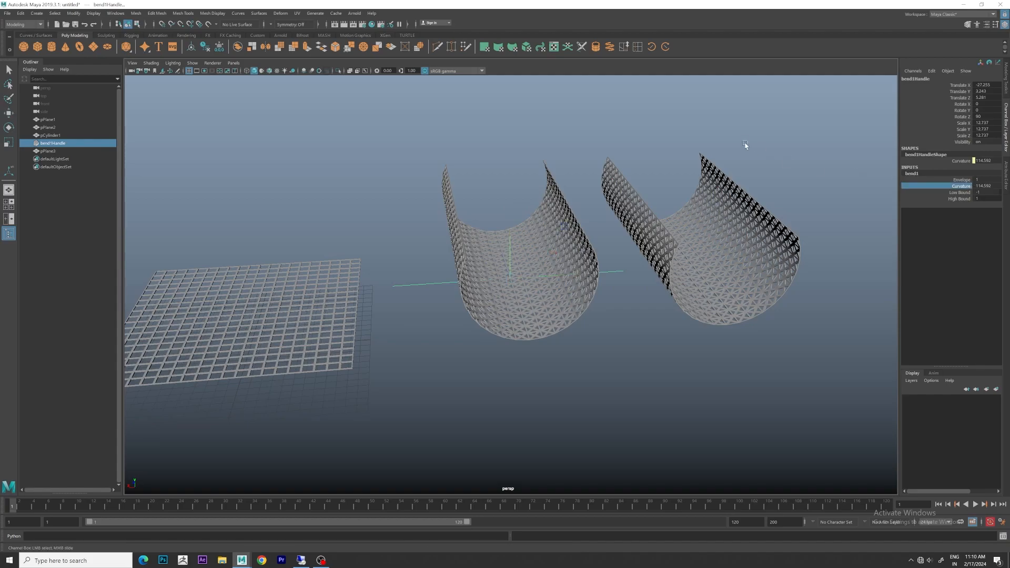
{"action": "middle_click_drag", "start_coordinate": [758, 151], "coordinate": [769, 135]}
{"action": "left_click", "coordinate": [515, 202]}
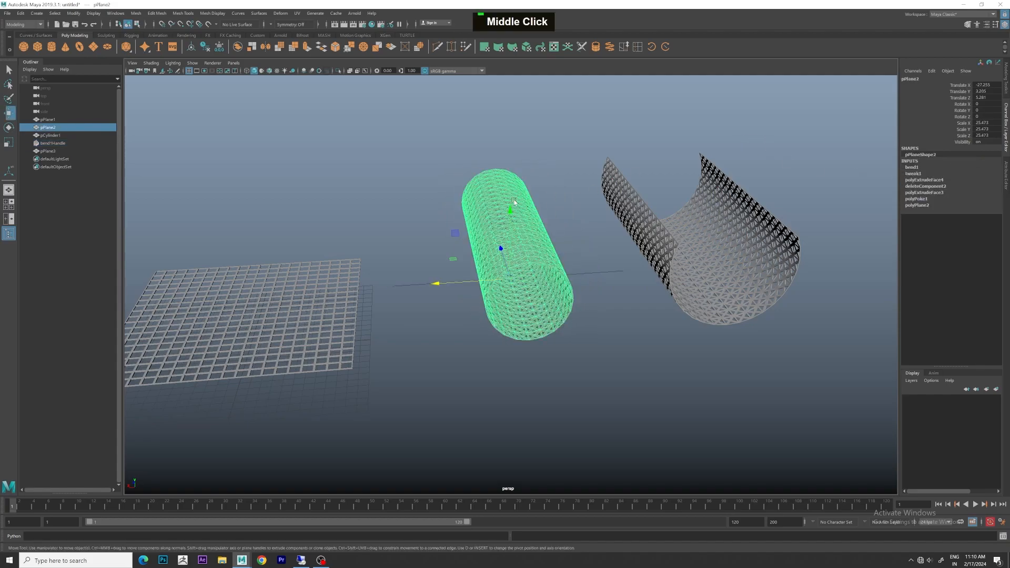
{"action": "left_click_drag", "start_coordinate": [479, 285], "coordinate": [793, 279], "text": "shift"}
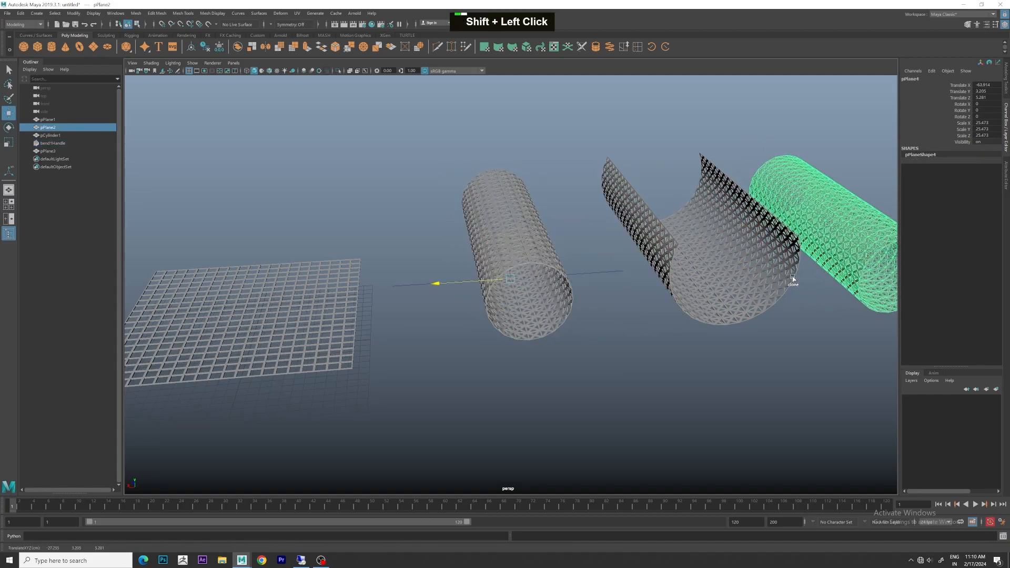
- Set the bend deformer's Curvature to about -58.3 to arch the original triangular lattice downward
{"action": "left_click", "coordinate": [520, 241]}
{"action": "left_click_drag", "start_coordinate": [386, 271], "coordinate": [410, 311]}
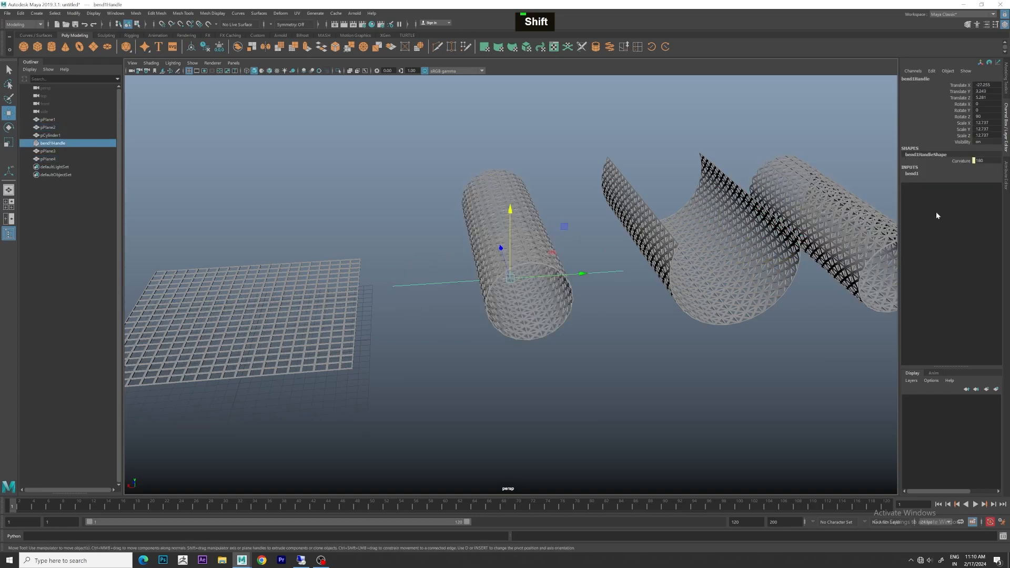
{"action": "left_click", "coordinate": [912, 174]}
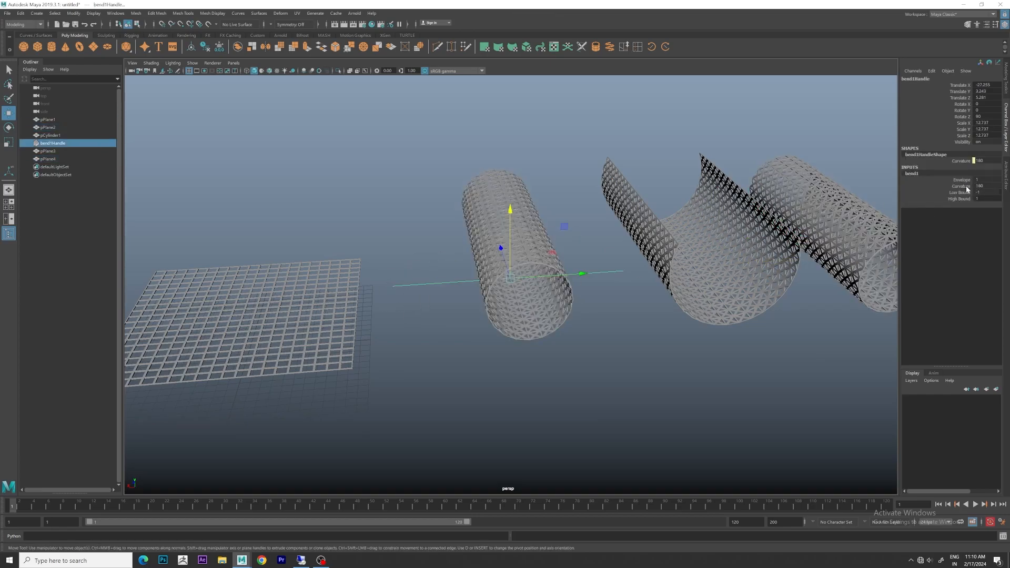
{"action": "middle_click", "coordinate": [967, 190]}
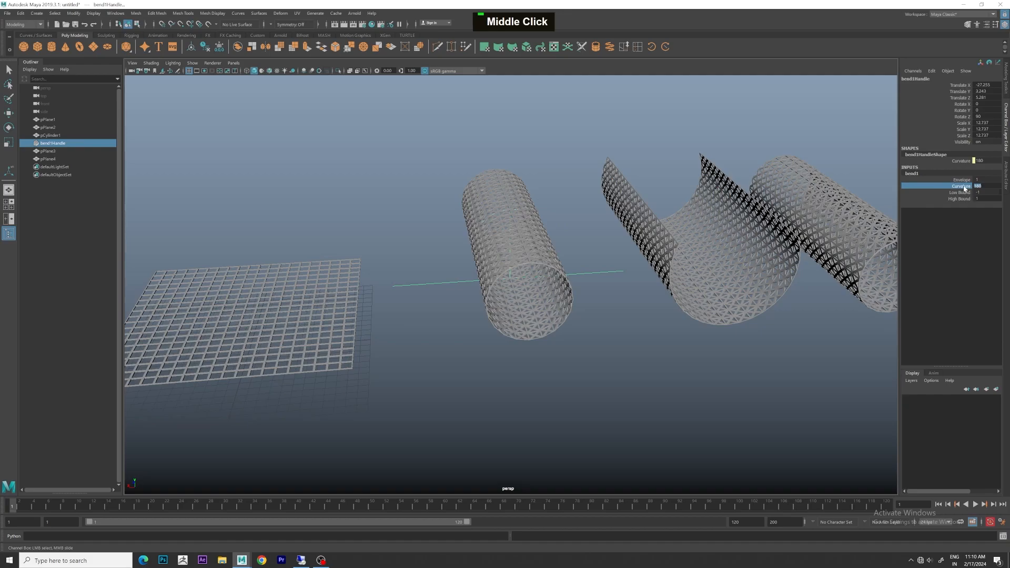
{"action": "middle_click_drag", "start_coordinate": [583, 188], "coordinate": [532, 187]}
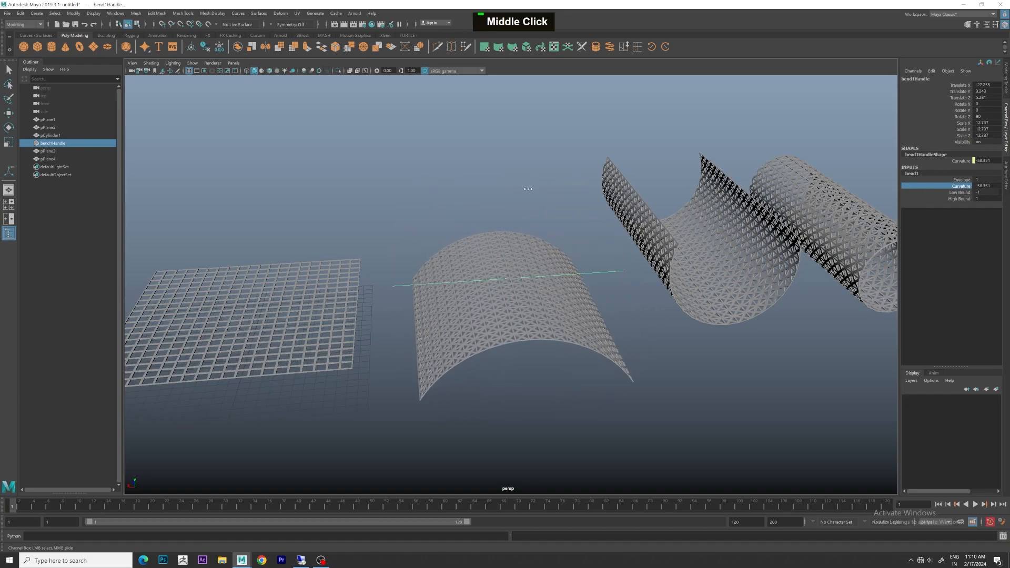
- Duplicate the arched lattice and move the copy along X past the tube to about -89.8
{"action": "scroll", "coordinate": [547, 202], "scroll_direction": "down", "scroll_amount": 2}
{"action": "scroll", "coordinate": [527, 307], "scroll_direction": "down", "scroll_amount": 3}
{"action": "key", "text": "w"}
{"action": "left_click", "coordinate": [532, 282]}
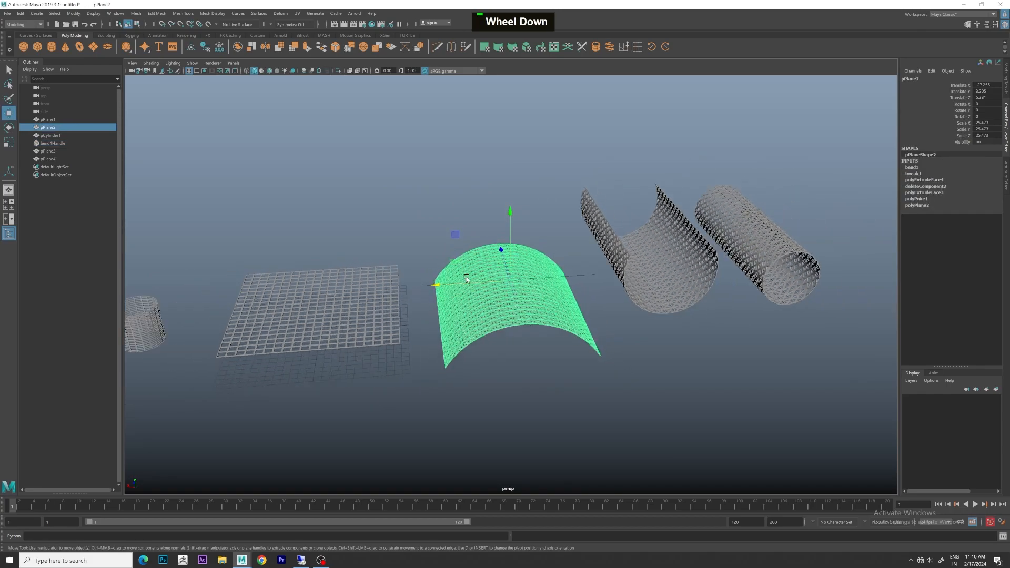
{"action": "left_click_drag", "start_coordinate": [436, 284], "coordinate": [863, 229], "text": "shift"}
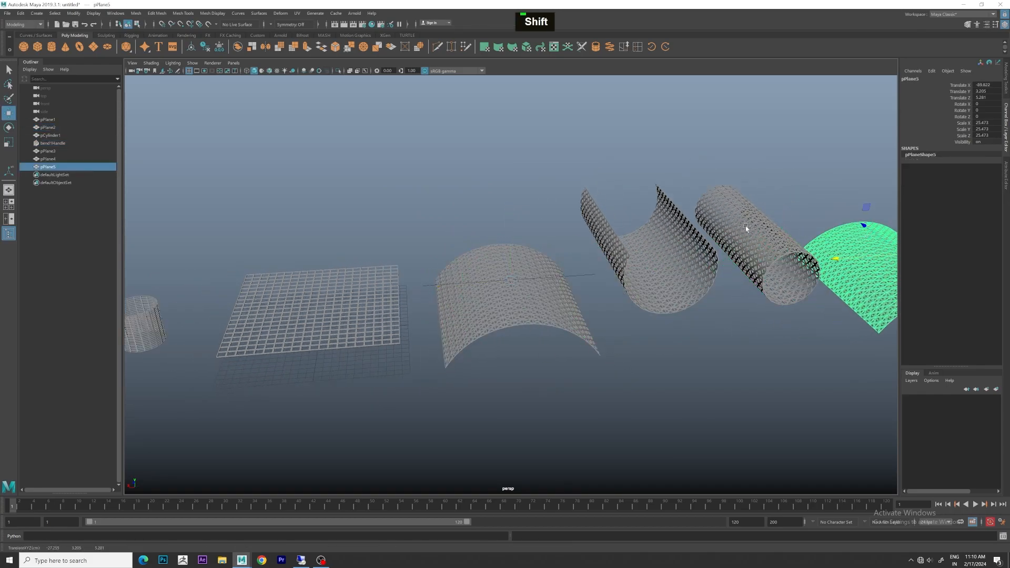
- Set the bend deformer's Low Bound to 0 so only one half of the original lattice bends
{"action": "scroll", "coordinate": [739, 206], "scroll_direction": "down", "scroll_amount": 2}
{"action": "left_click_drag", "start_coordinate": [738, 206], "coordinate": [701, 187], "text": "alt"}
{"action": "middle_click_drag", "start_coordinate": [701, 187], "coordinate": [656, 176], "text": "alt"}
{"action": "left_click_drag", "start_coordinate": [656, 175], "coordinate": [520, 330], "text": "alt"}
{"action": "left_click", "coordinate": [499, 315]}
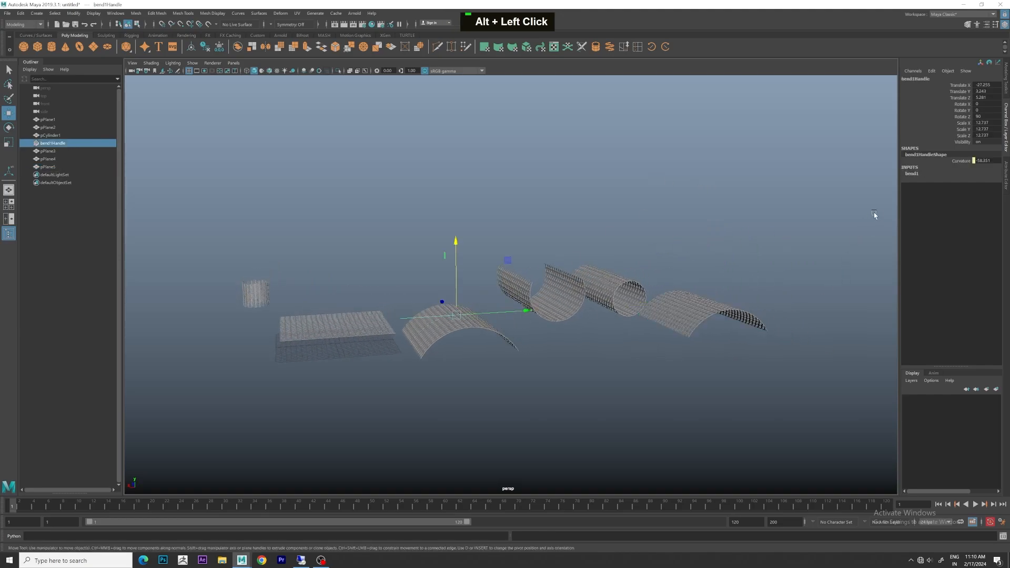
{"action": "left_click", "coordinate": [913, 174]}
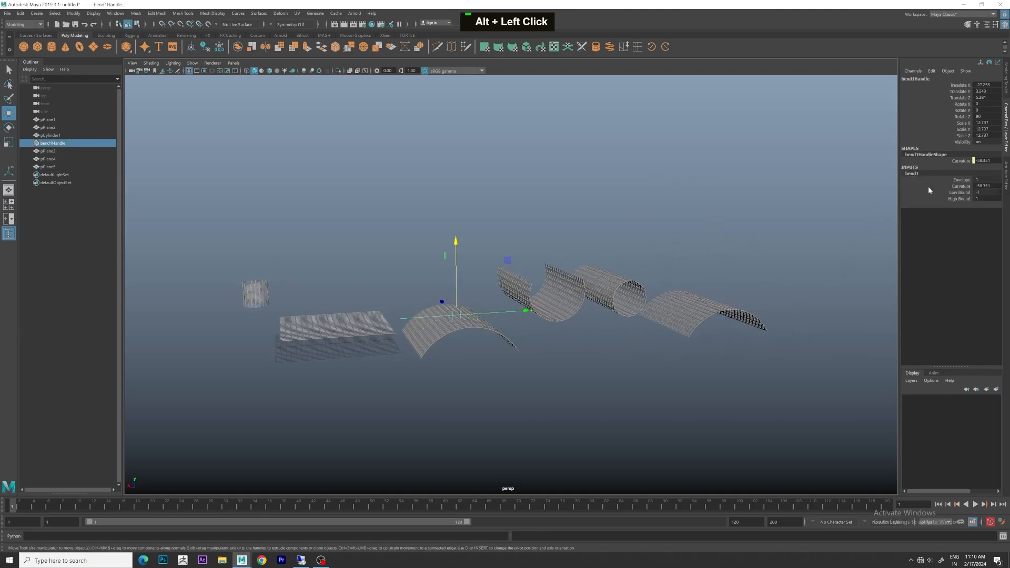
{"action": "left_click", "coordinate": [965, 193]}
{"action": "middle_click_drag", "start_coordinate": [651, 202], "coordinate": [660, 200]}
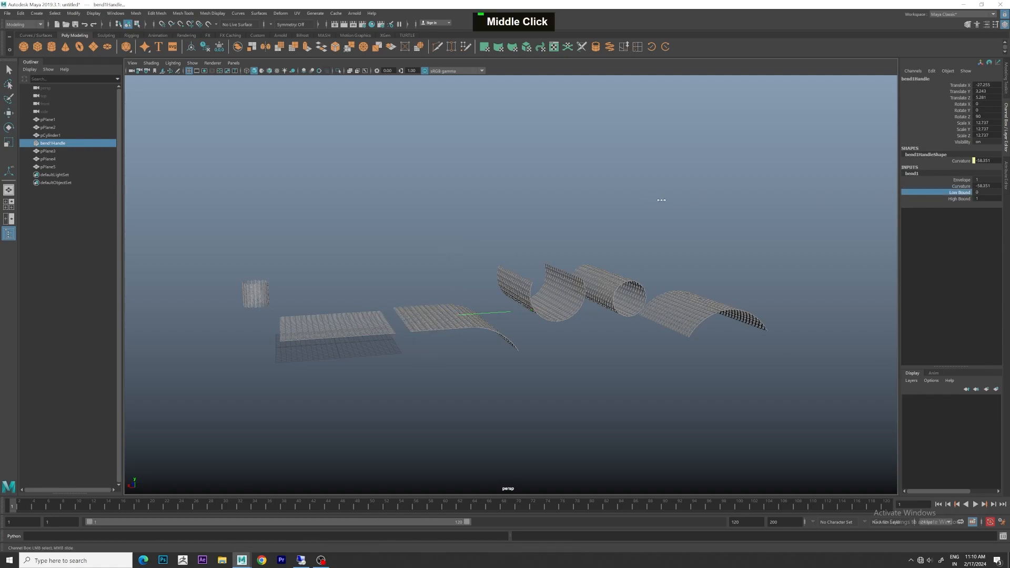
- Duplicate the half-bent lattice and move the copy along X to about -114, at the far end of the row
{"action": "scroll", "coordinate": [519, 300], "scroll_direction": "up", "scroll_amount": 2}
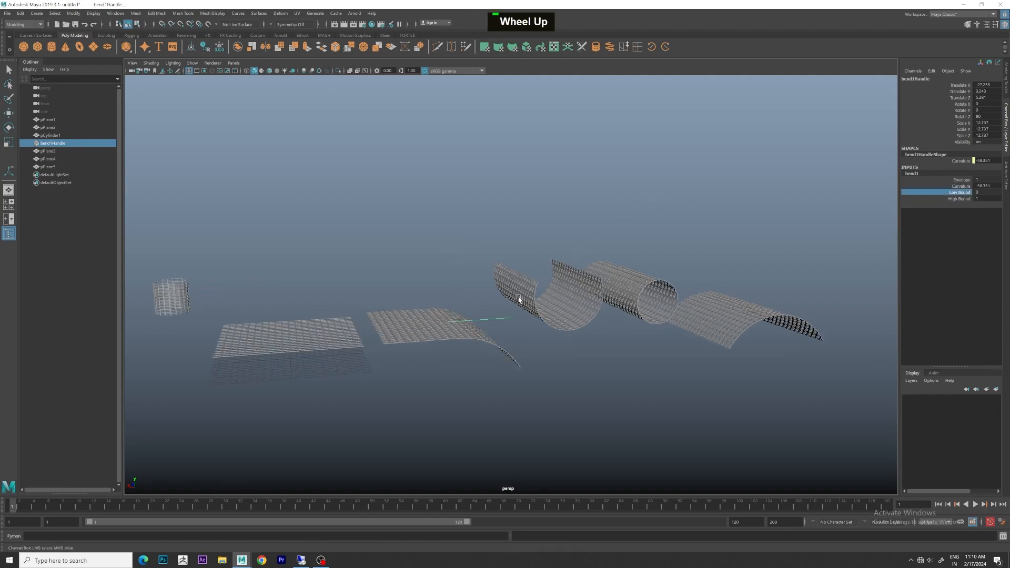
{"action": "left_click", "coordinate": [449, 335]}
{"action": "left_click_drag", "start_coordinate": [413, 324], "coordinate": [809, 292], "text": "shift"}
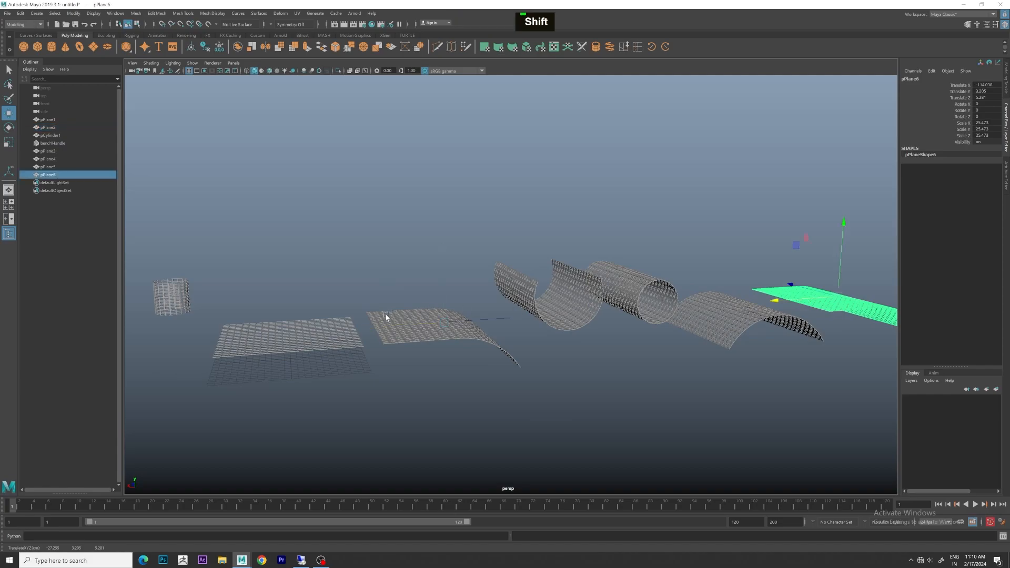
- Set the bend deformer's Low Bound back to -1 so both halves of the original lattice arch
{"action": "left_click", "coordinate": [480, 318]}
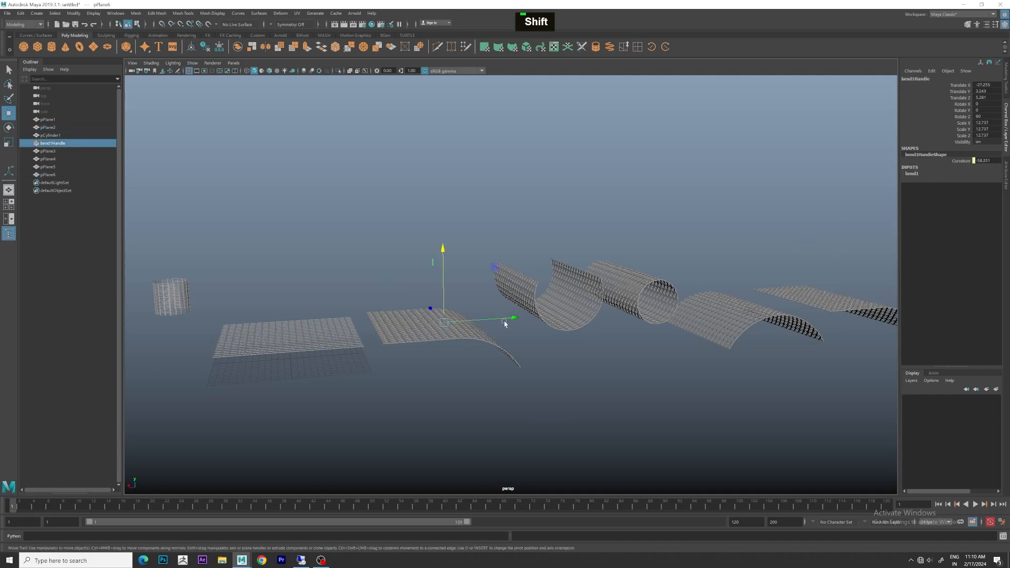
{"action": "left_click", "coordinate": [914, 174]}
{"action": "left_click_drag", "start_coordinate": [981, 192], "coordinate": [983, 193]}
{"action": "left_click", "coordinate": [981, 198]}
{"action": "mouse_move", "coordinate": [551, 202]}
{"action": "middle_mouse_down"}
{"action": "mouse_move", "coordinate": [632, 198]}
{"action": "mouse_move", "coordinate": [546, 203]}
{"action": "middle_mouse_up"}
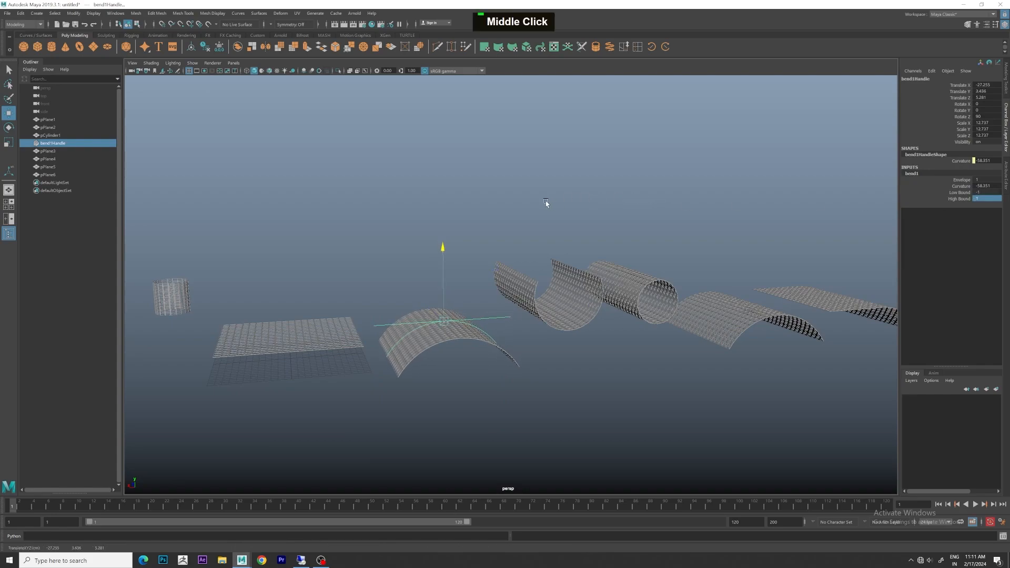
- Set the bend deformer's High Bound to 0.4 to shorten the bent range on one side of the original lattice
{"action": "left_click", "coordinate": [959, 198]}
{"action": "middle_click_drag", "start_coordinate": [745, 200], "coordinate": [638, 214]}
{"action": "scroll", "coordinate": [643, 224], "scroll_direction": "down", "scroll_amount": 3}
{"action": "left_click_drag", "start_coordinate": [642, 224], "coordinate": [669, 225], "text": "alt"}
{"action": "left_click_drag", "start_coordinate": [477, 327], "coordinate": [771, 313], "text": "alt"}
{"action": "middle_click_drag", "start_coordinate": [772, 312], "coordinate": [677, 343], "text": "alt"}
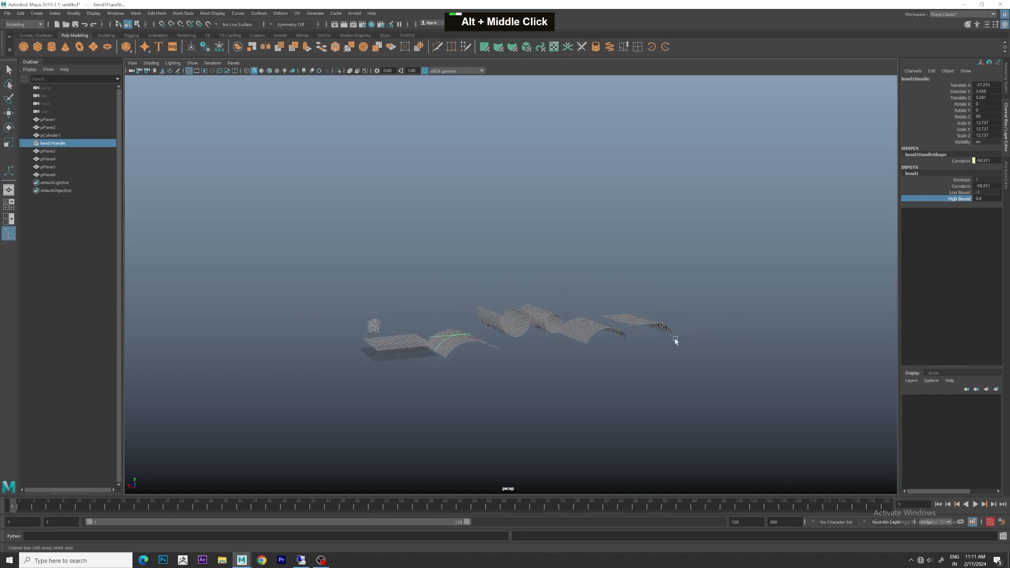